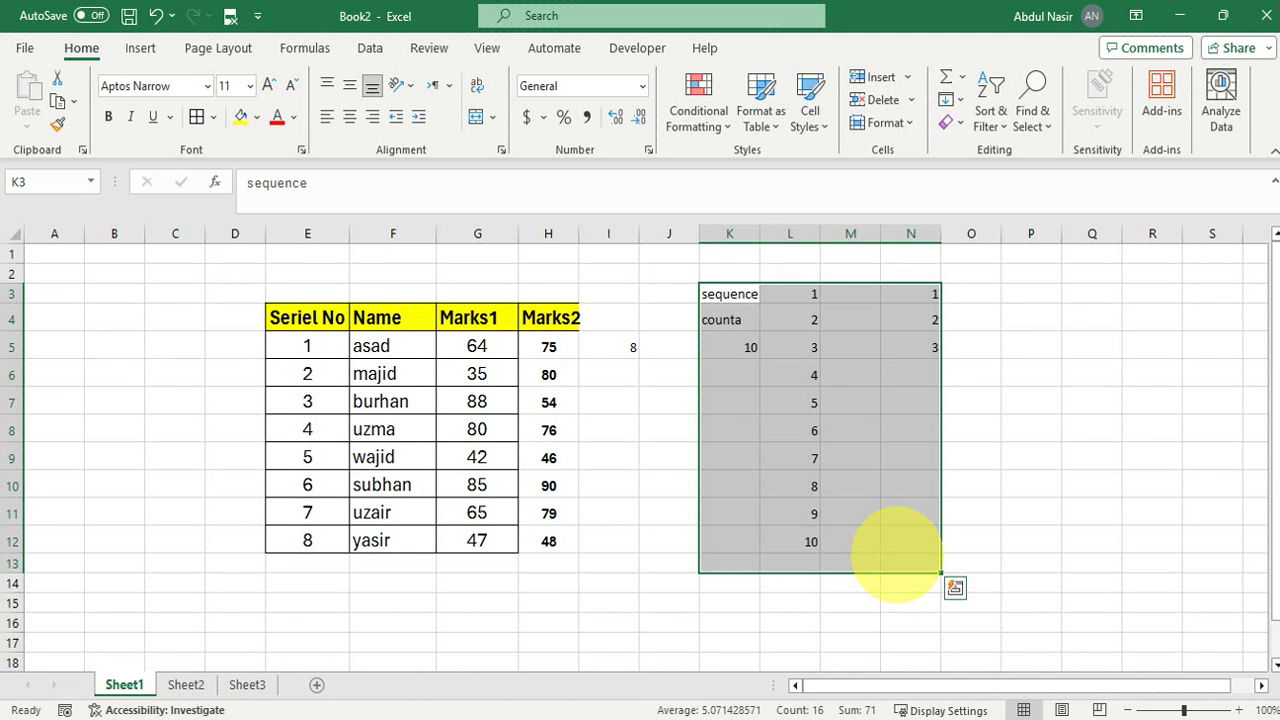
- Clear the helper numbers in K3:N13 and label cell K5 'Arthemtic formula'
key("Delete")
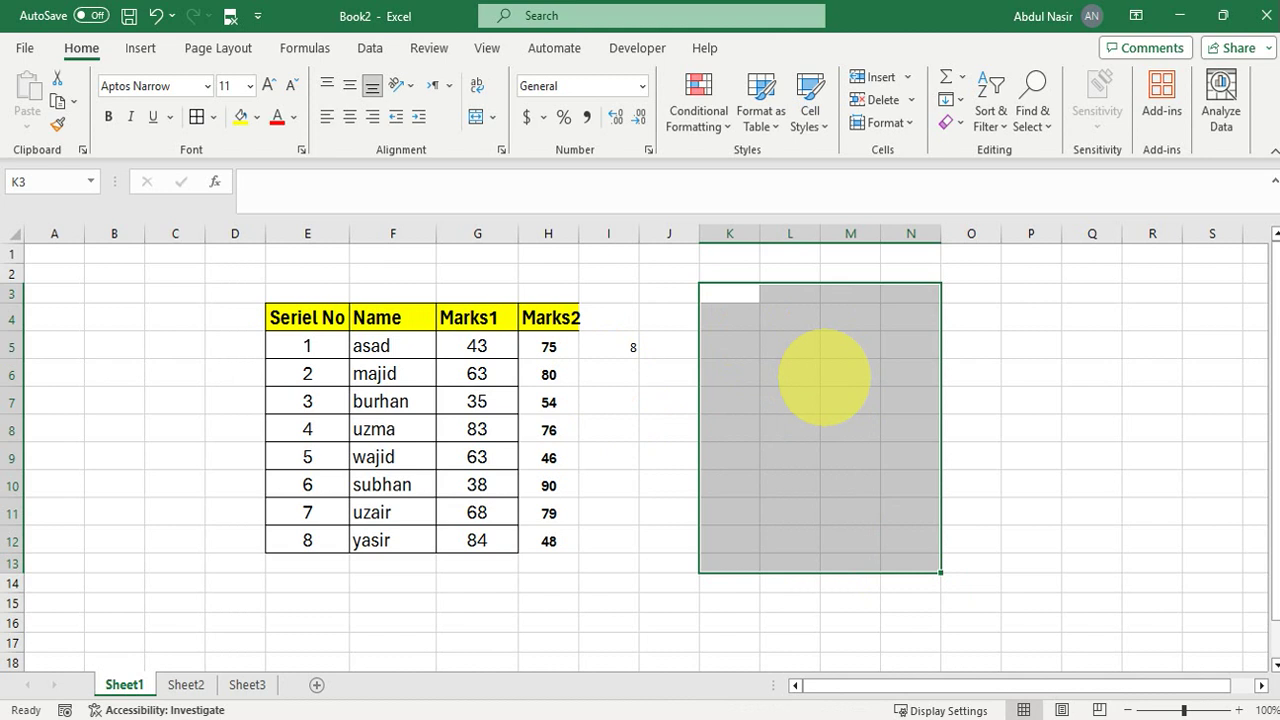
left_click(724, 345)
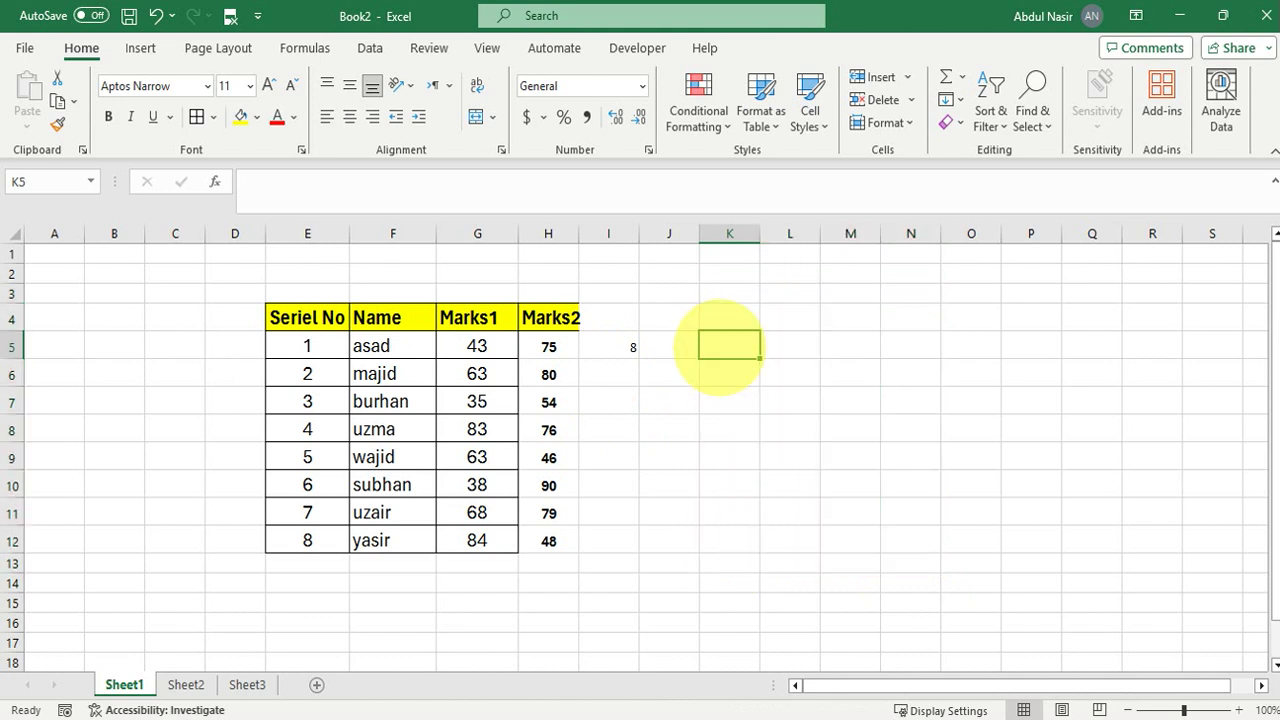
type("Arthemtic formula")
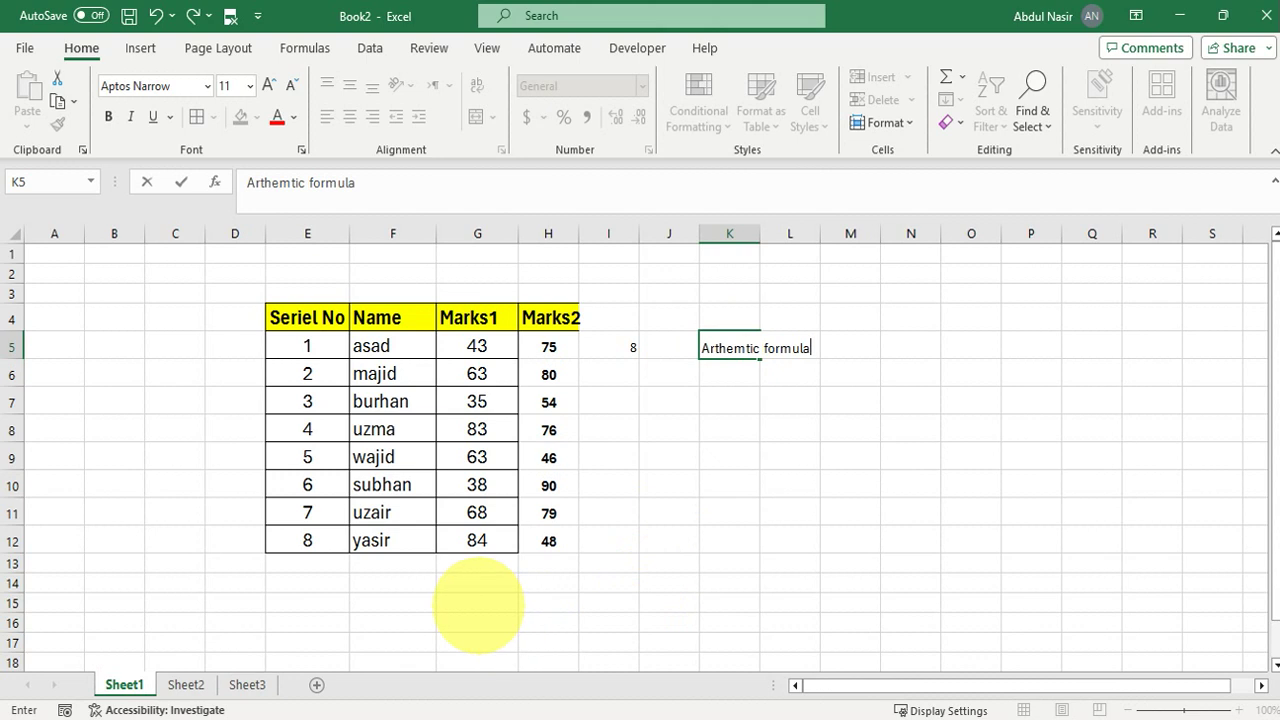
left_click(468, 584)
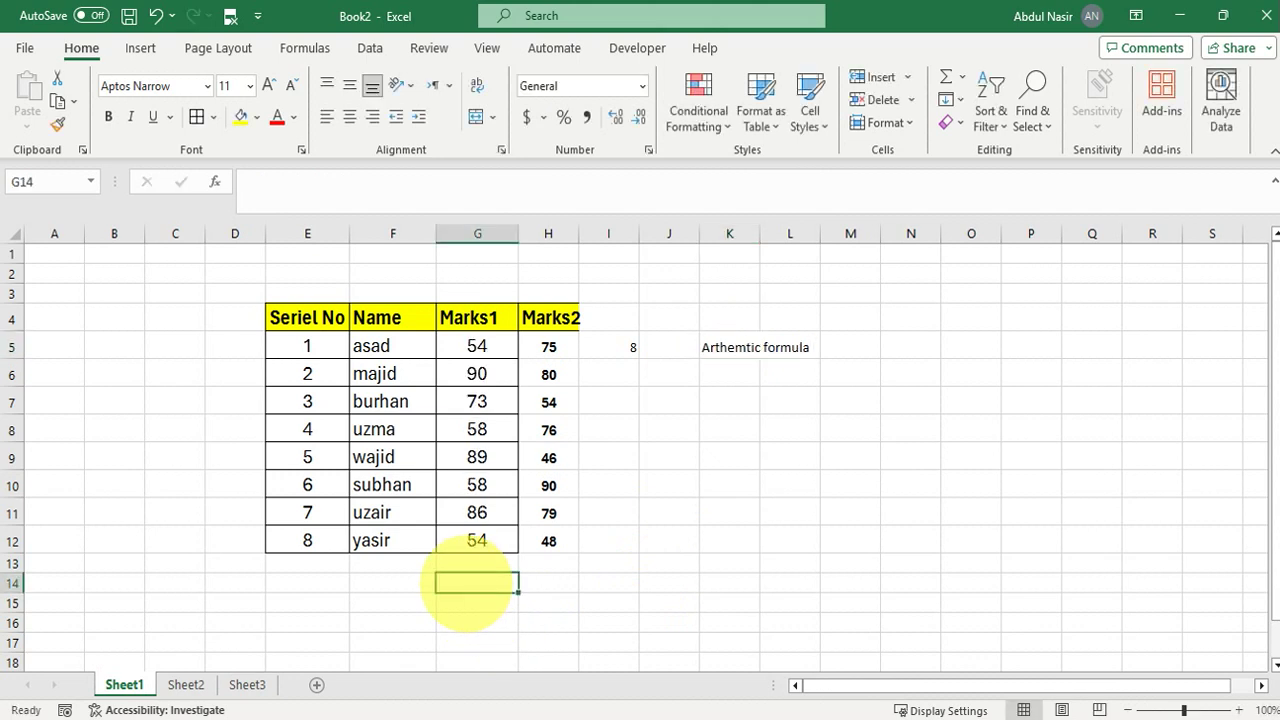
- Convert the random Marks1 formulas in G5:G12 to fixed values (64, 63, 88, 79, 82, 64, 49, 85)
left_click_drag(476, 346, 477, 540)
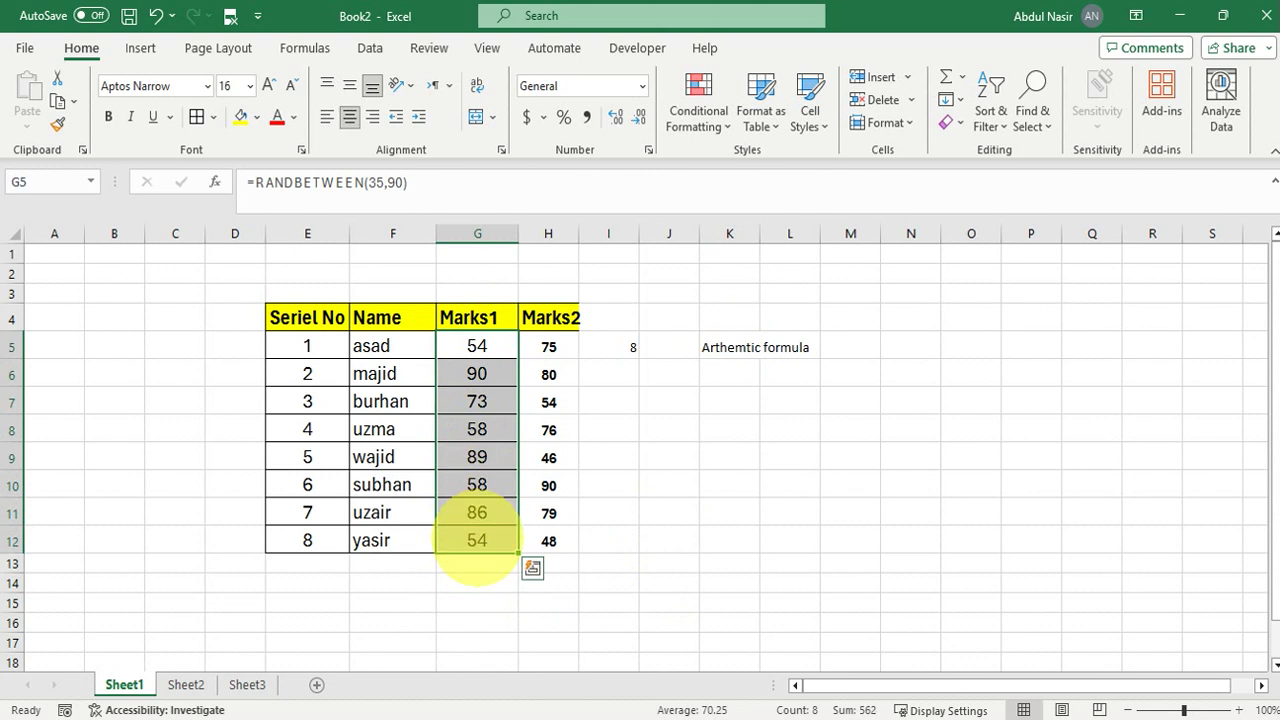
key("ctrl+c")
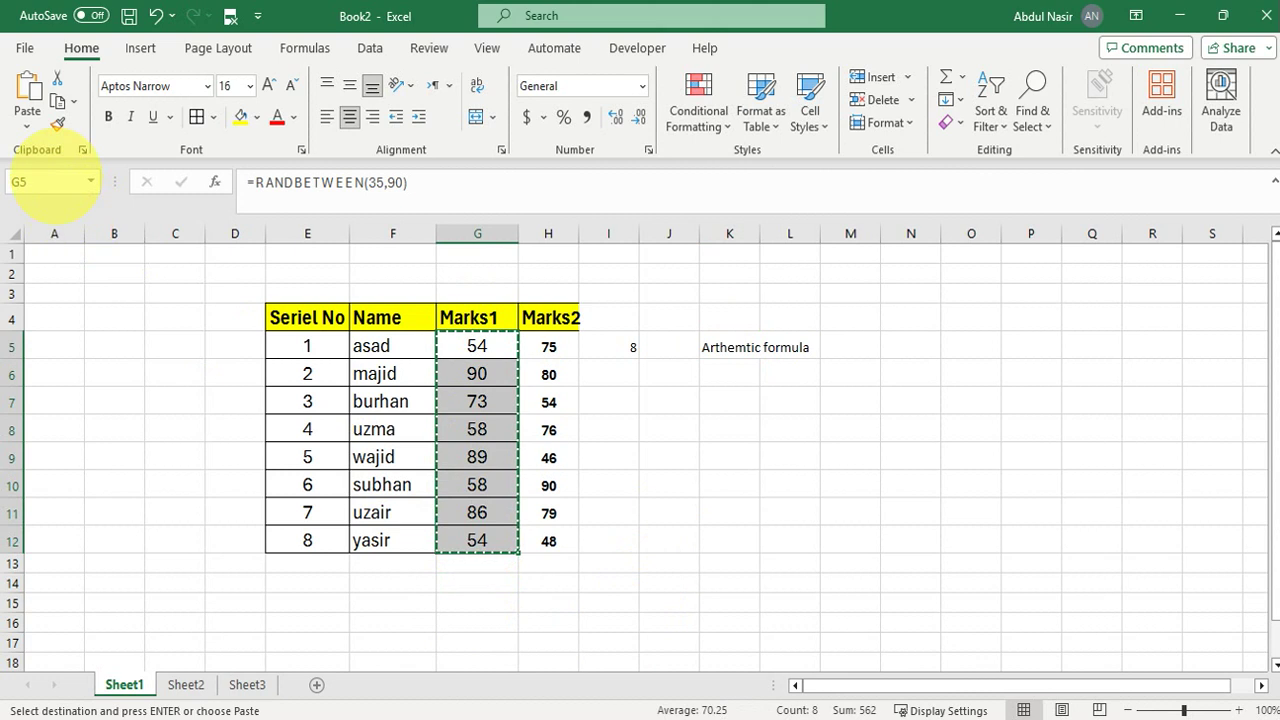
left_click(27, 126)
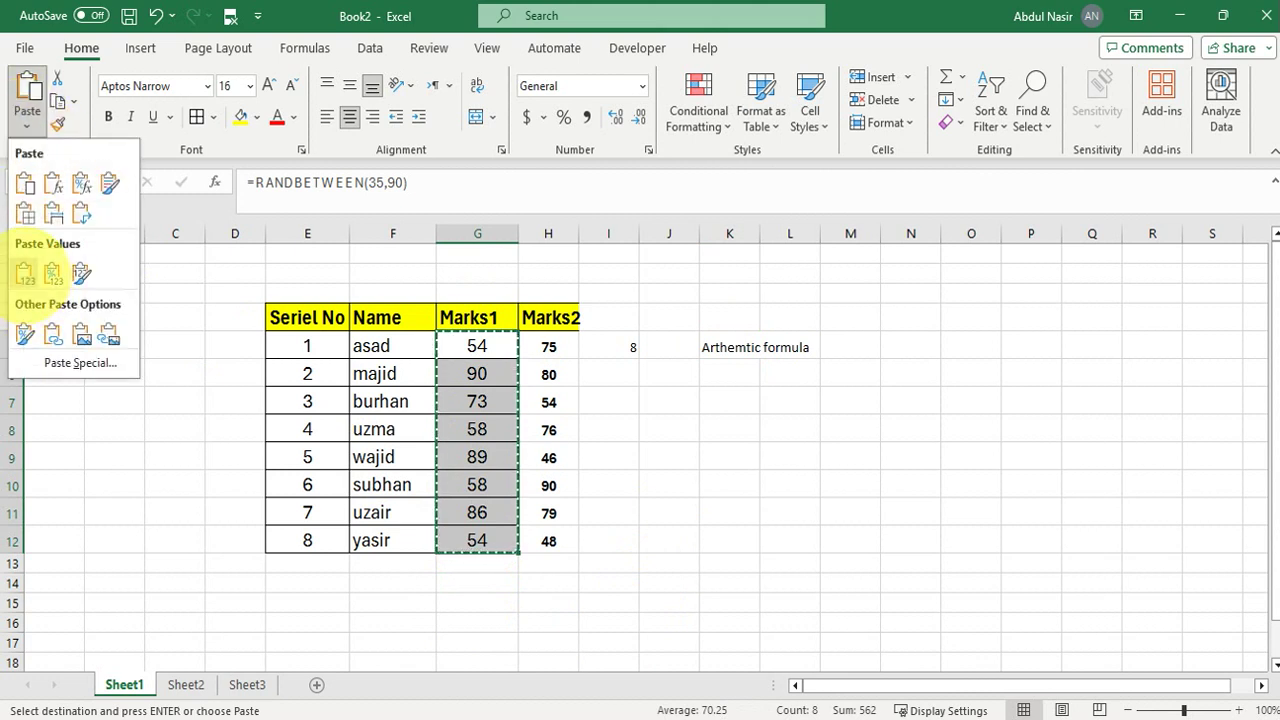
left_click(30, 276)
key("Escape")
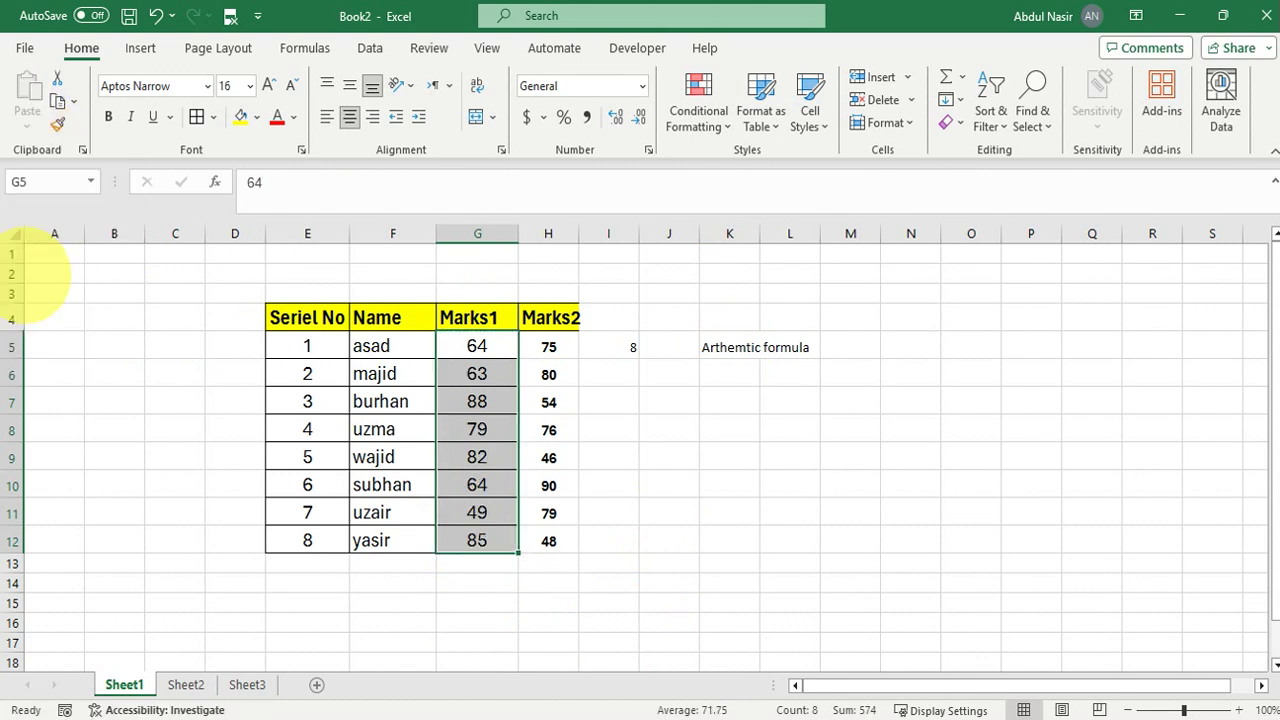
left_click(477, 401)
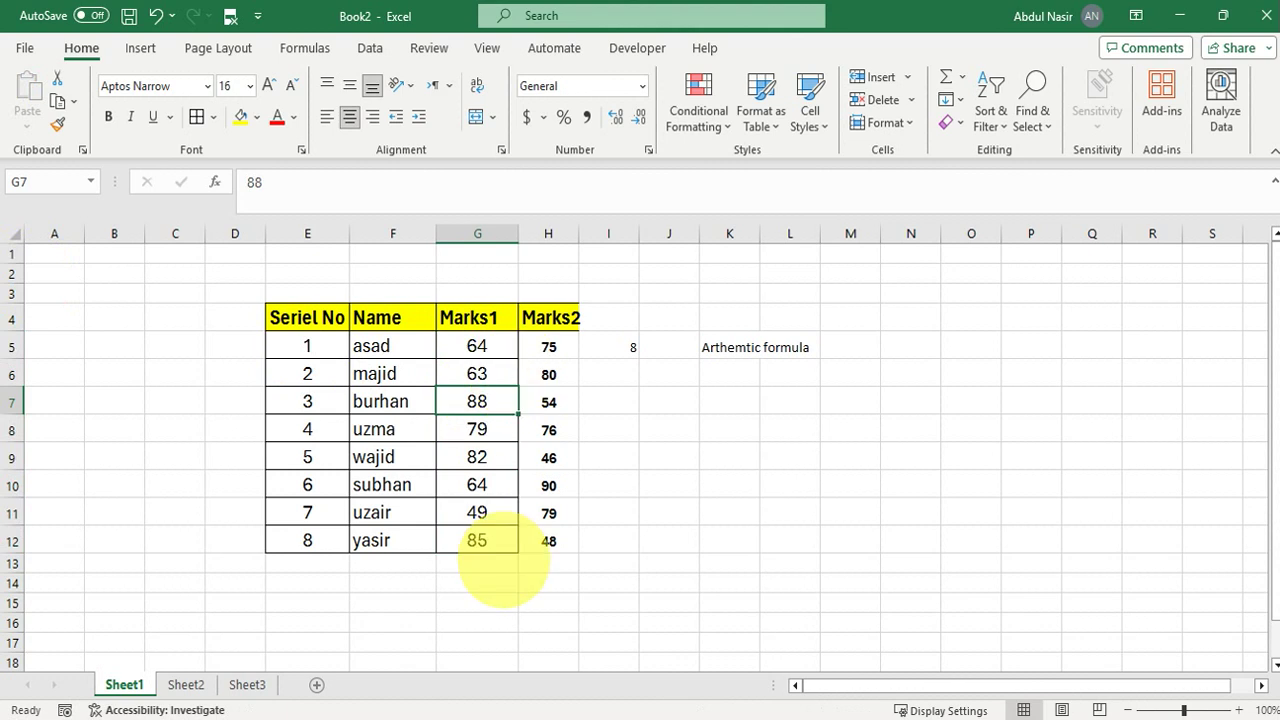
left_click(477, 346)
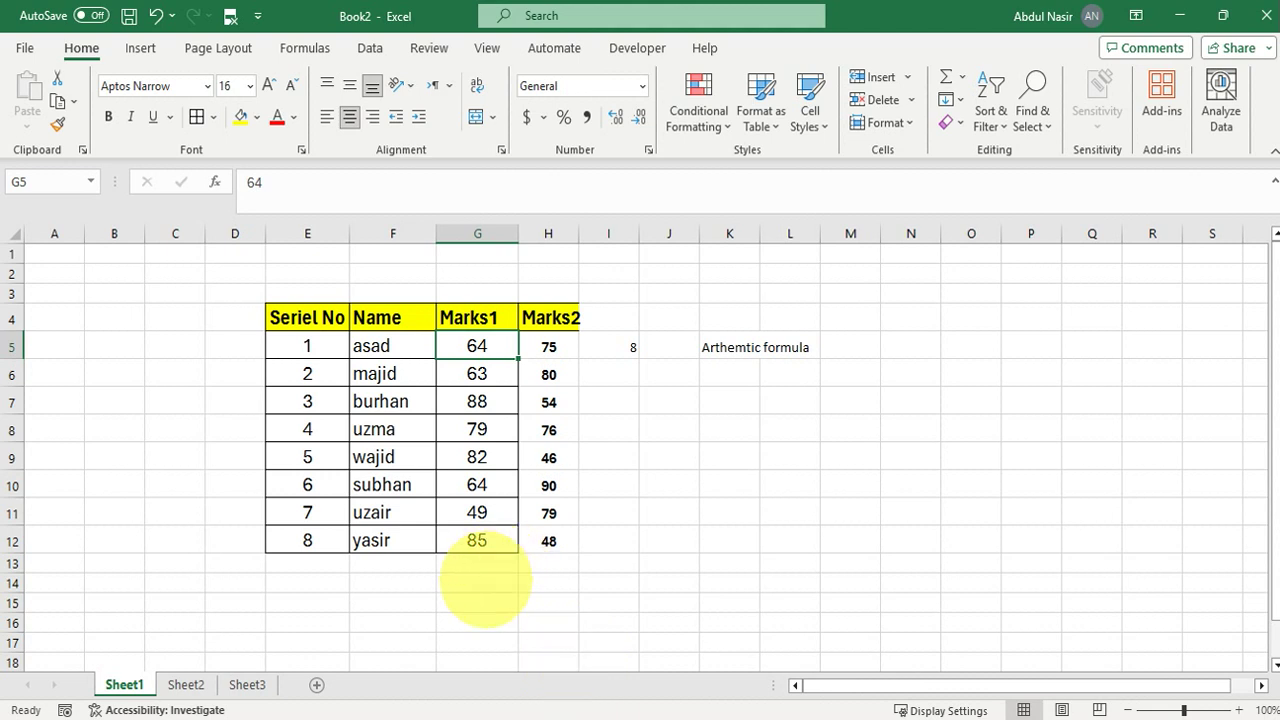
left_click(478, 583)
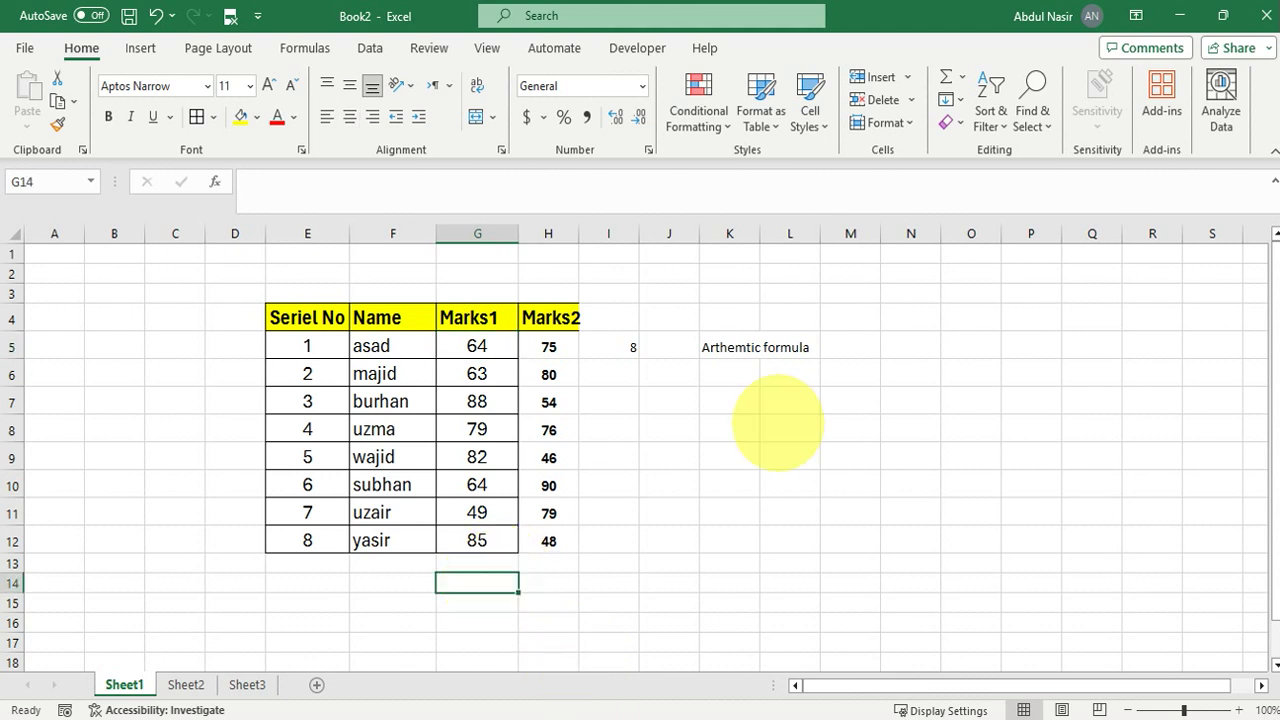
- Label cells K6 and K7 'max' and 'min'
left_click(743, 378)
type("max")
key("Return")
type("minb")
key("BackSpace")
- Type 'maximum' and 'minimum' beside them in L6:L7
left_click(790, 377)
type("maximum")
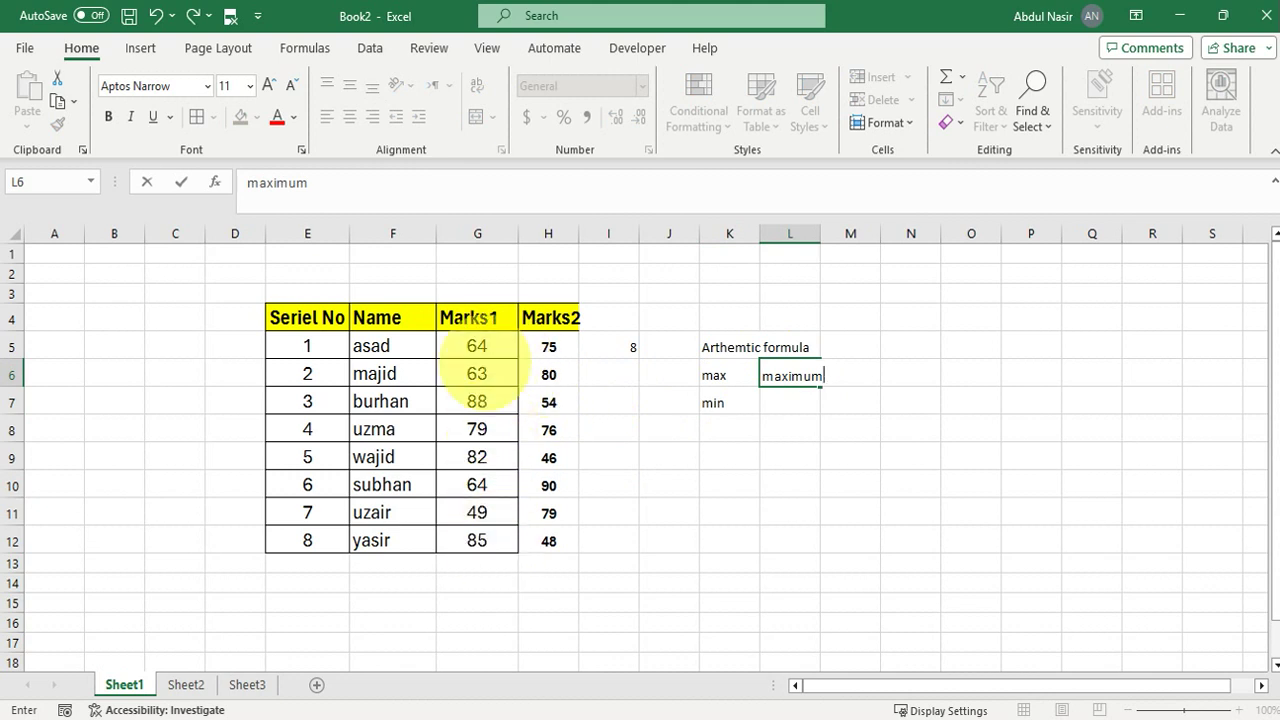
left_click(790, 403)
type("minimum")
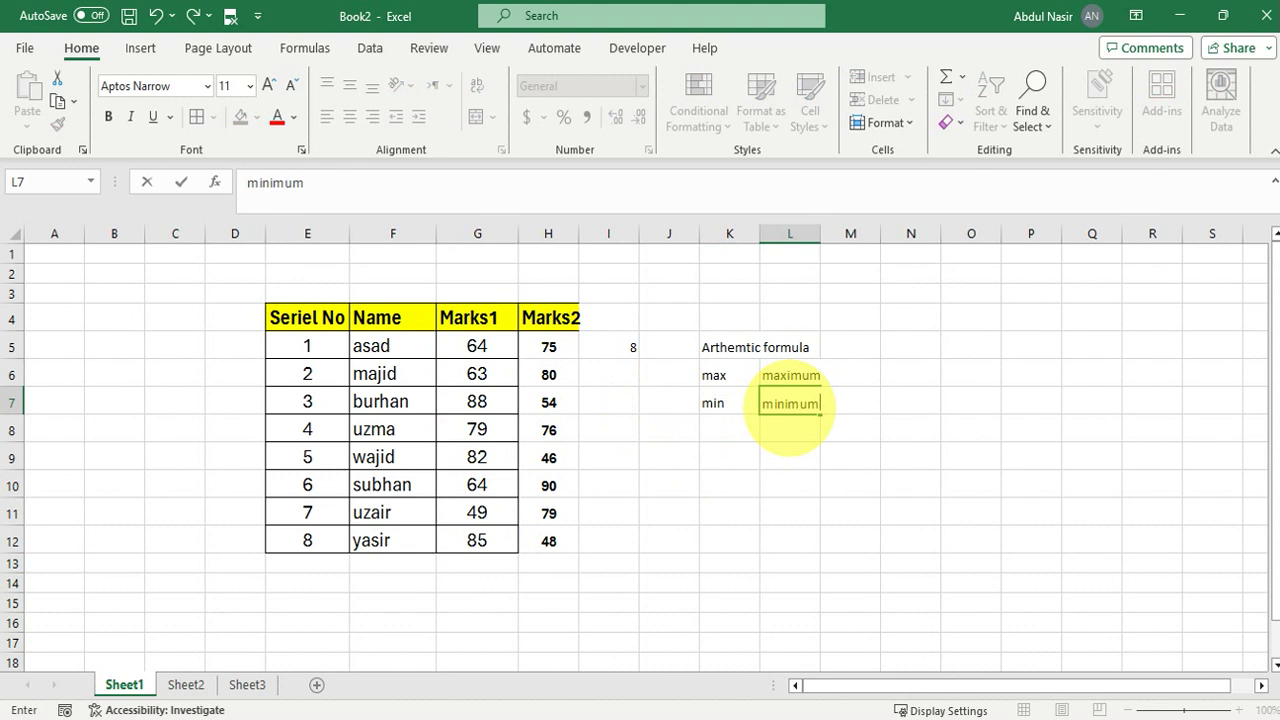
left_click(478, 582)
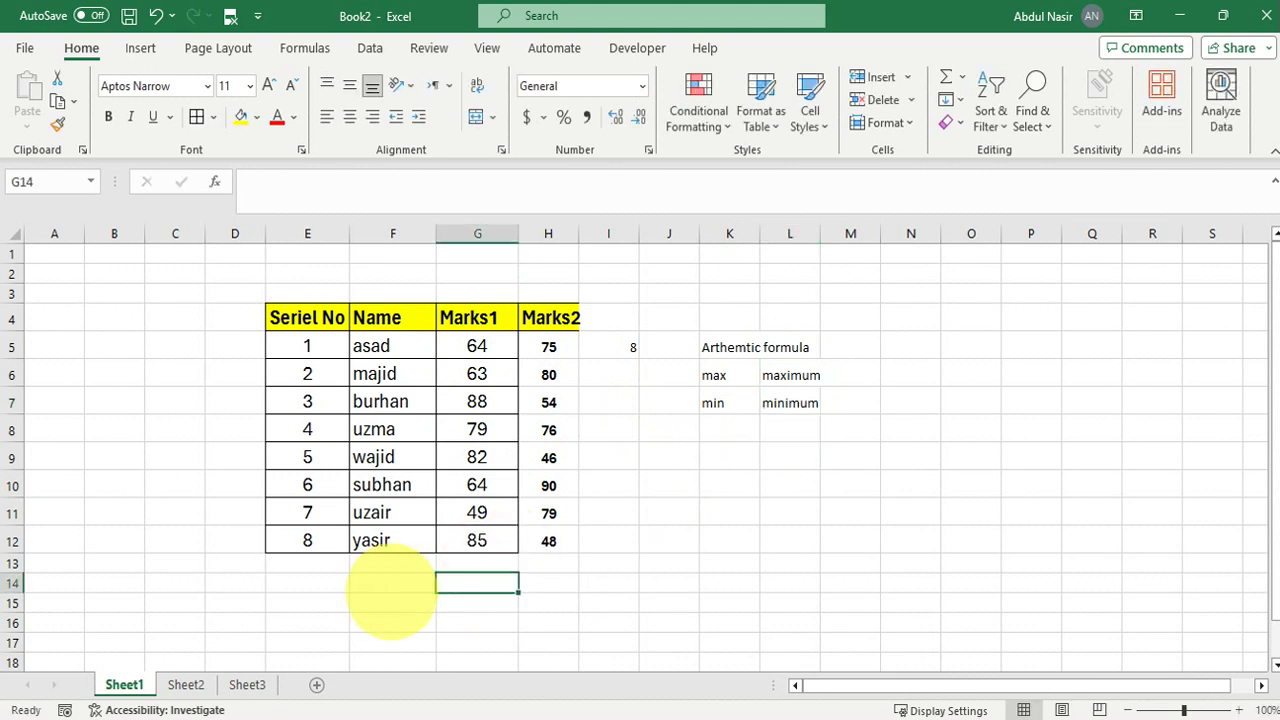
left_click(391, 586)
- Enter the row labels Max, Min, Sum and product down F14:F17
type("Max")
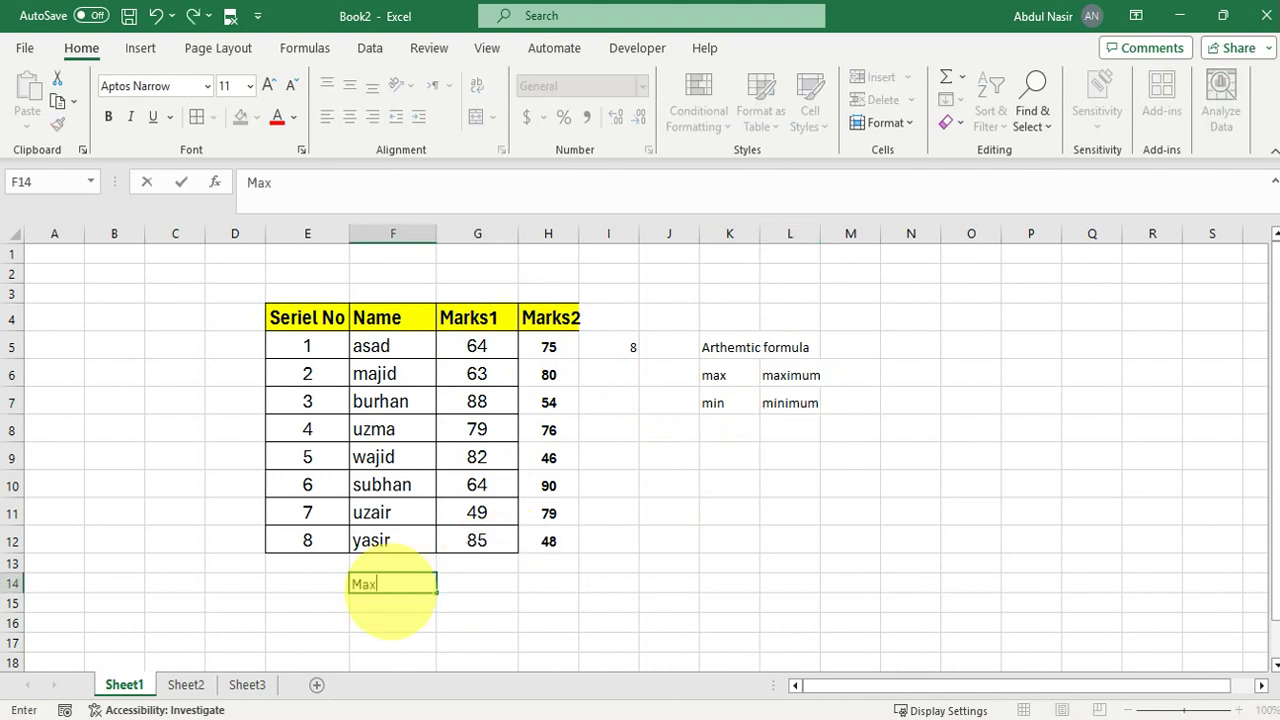
key("Return")
type("Min")
key("Return")
type("Sum")
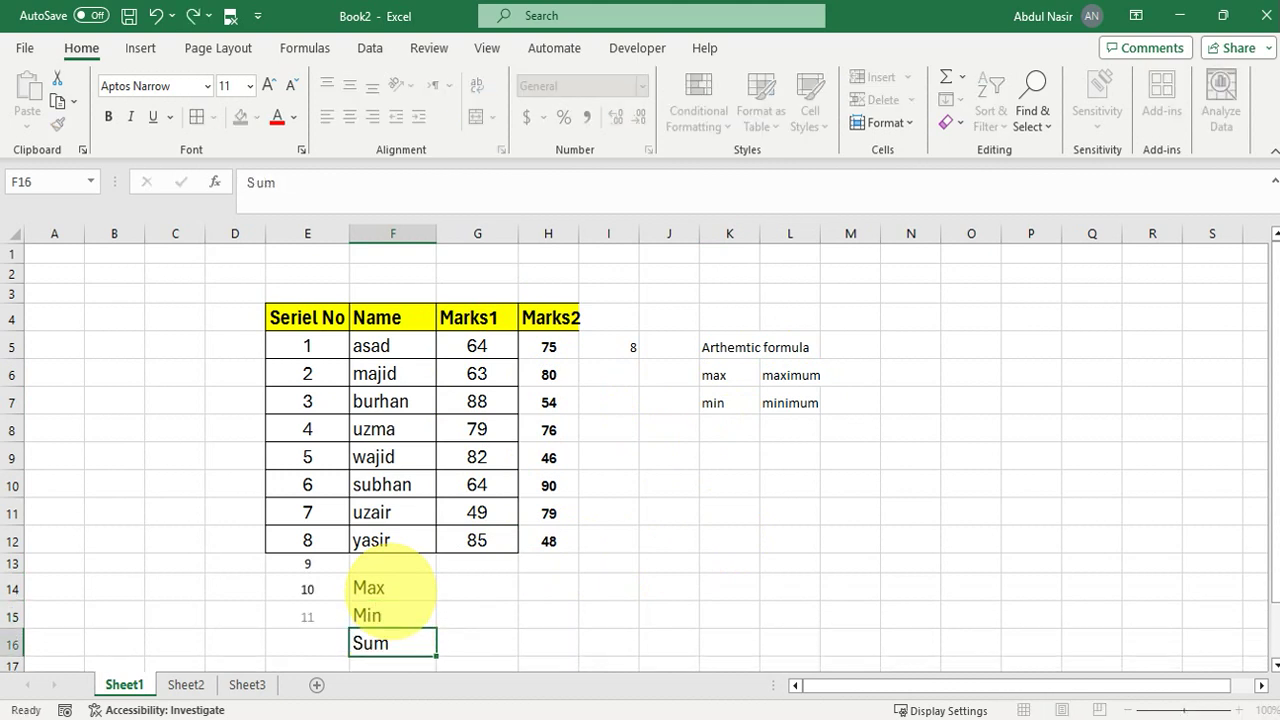
key("Return")
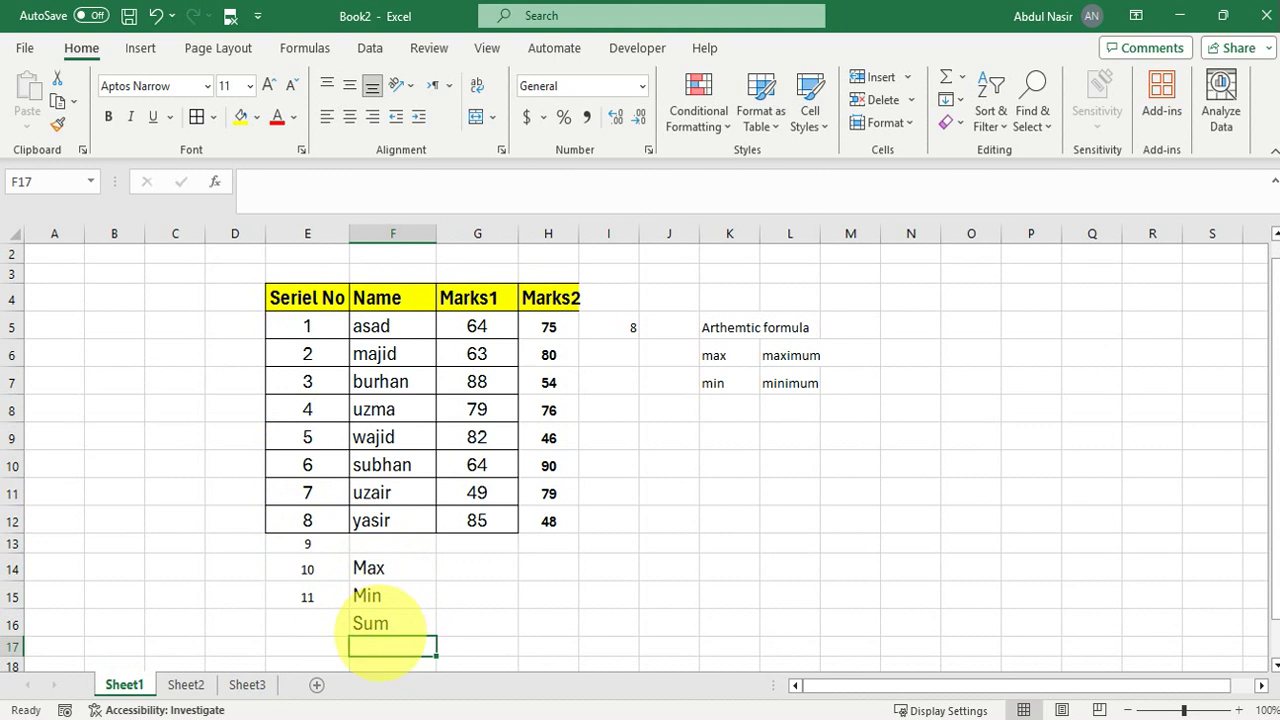
type("product")
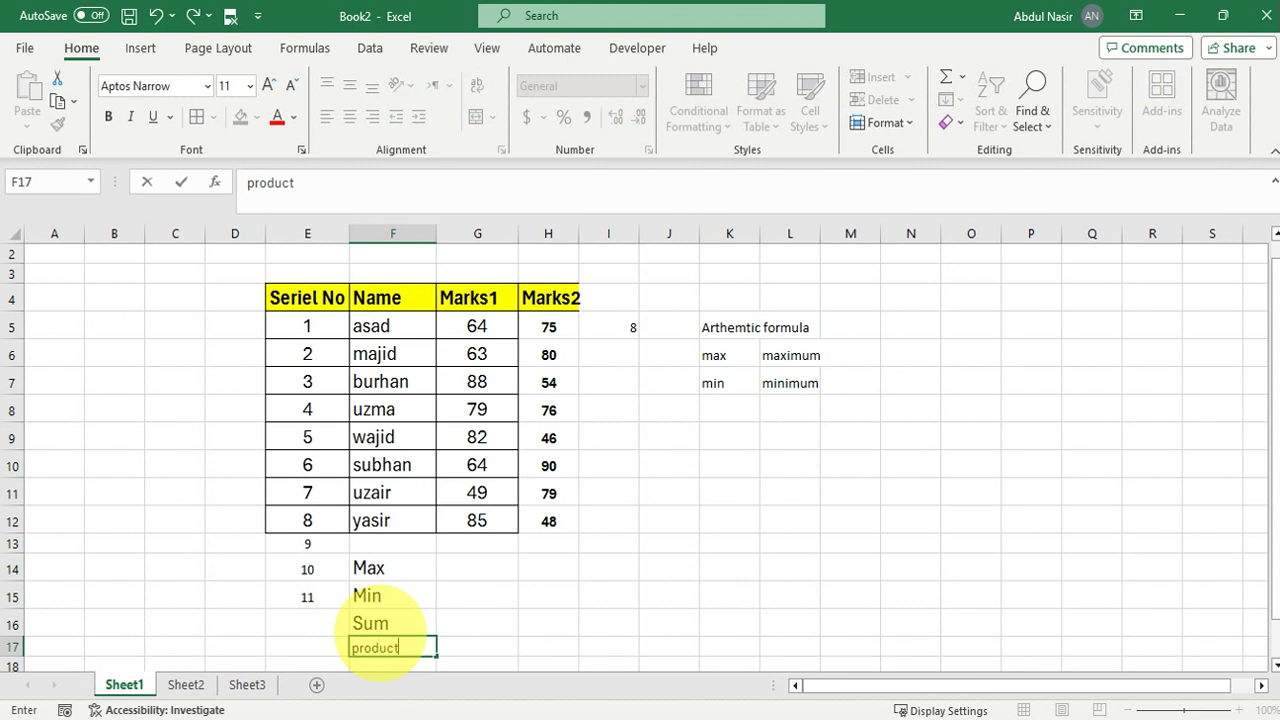
left_click(477, 615)
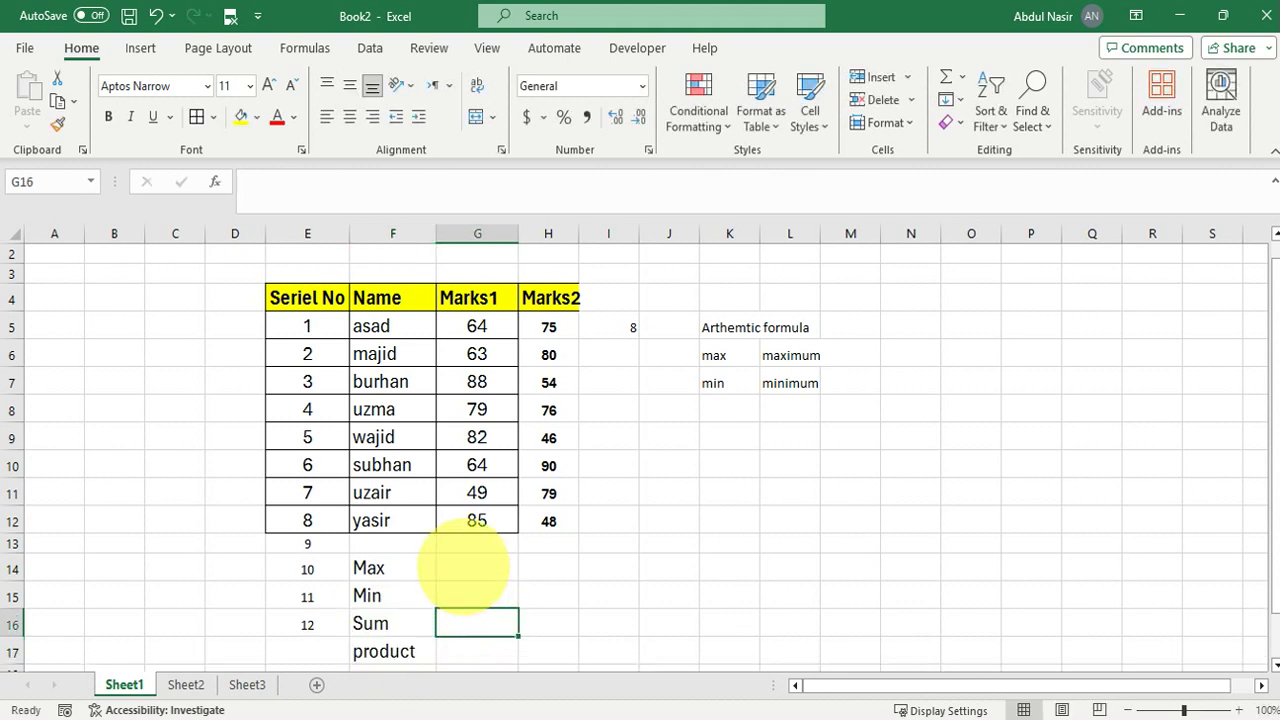
left_click(465, 572)
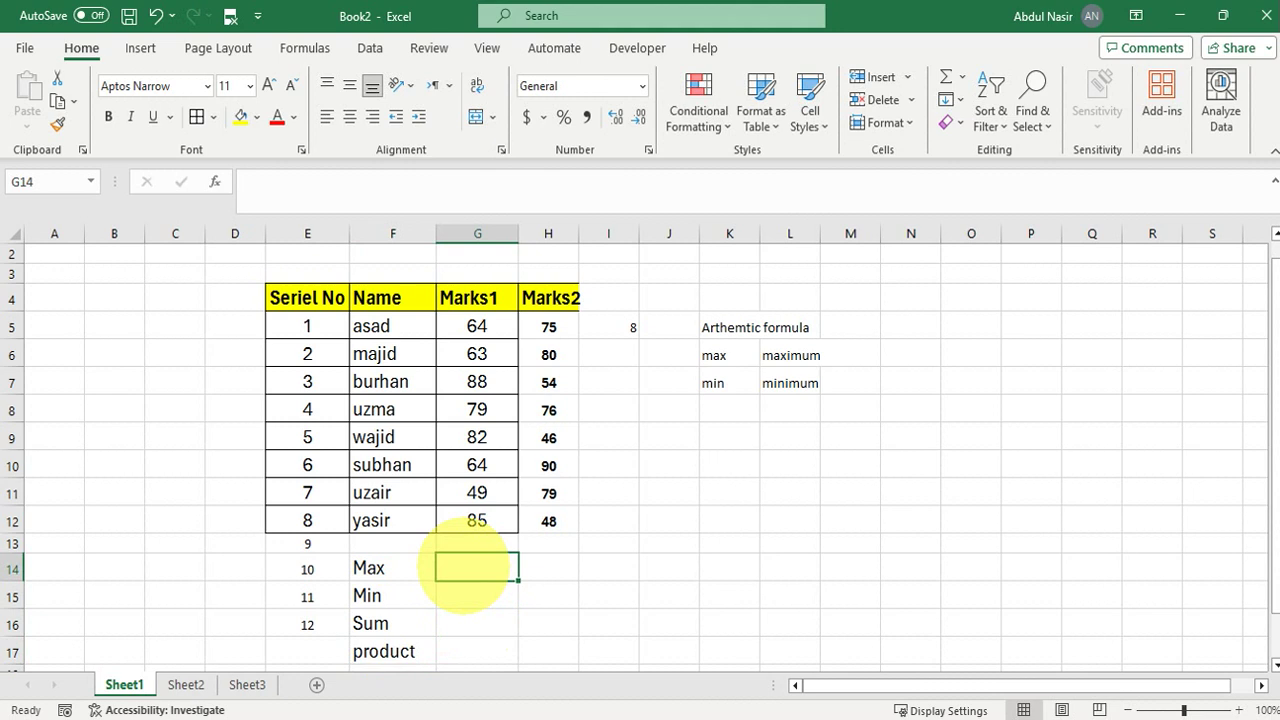
- Put a MAX formula over the Marks1 scores G5:G12 in G14, showing 88
type("=")
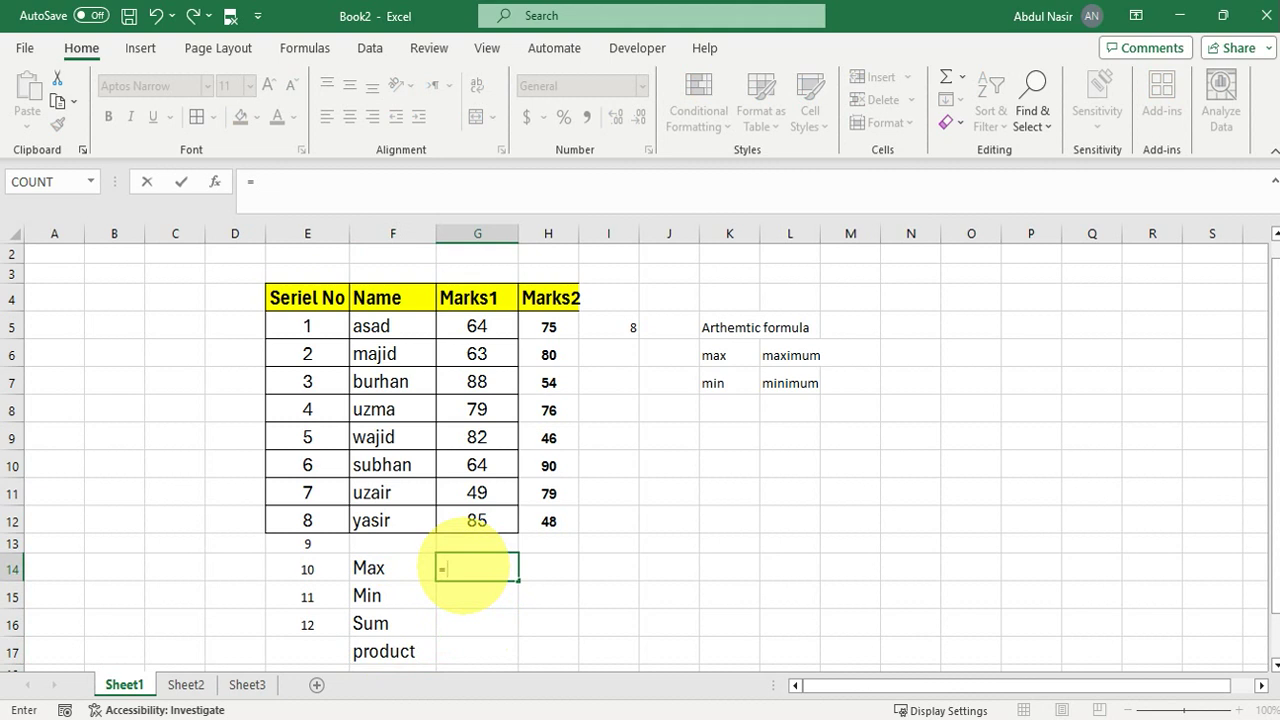
type("max")
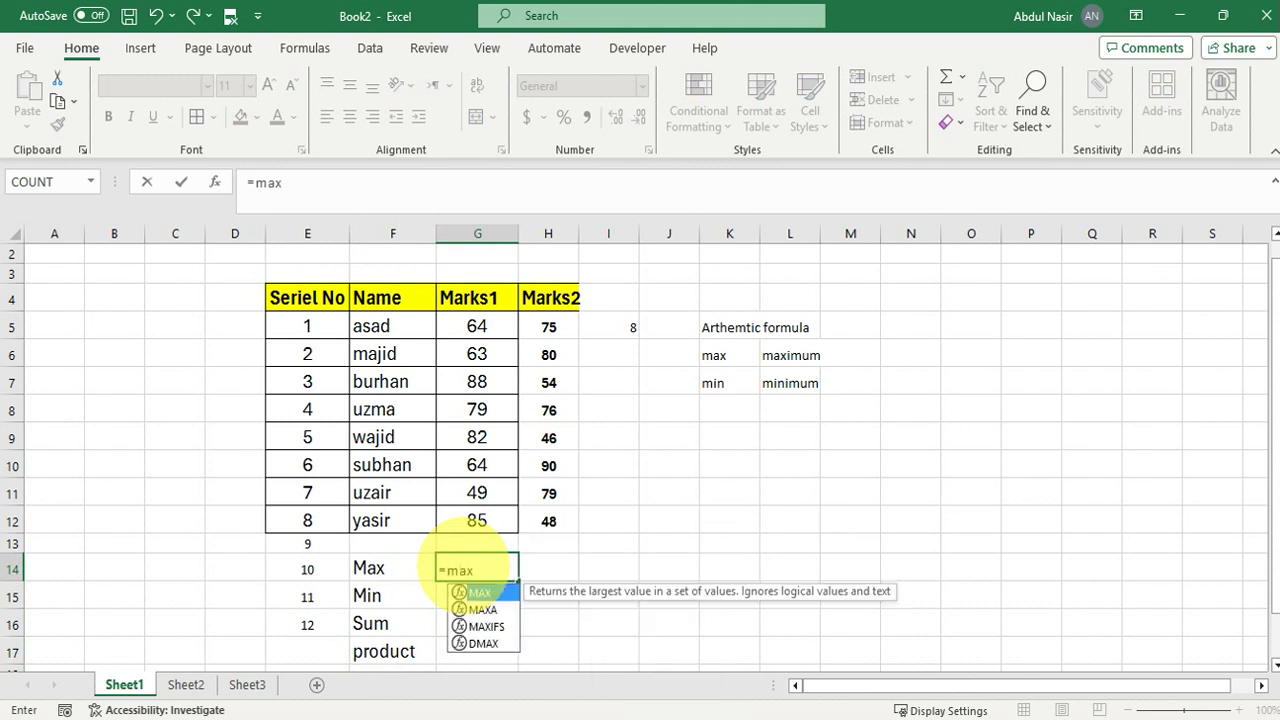
double_click(468, 591)
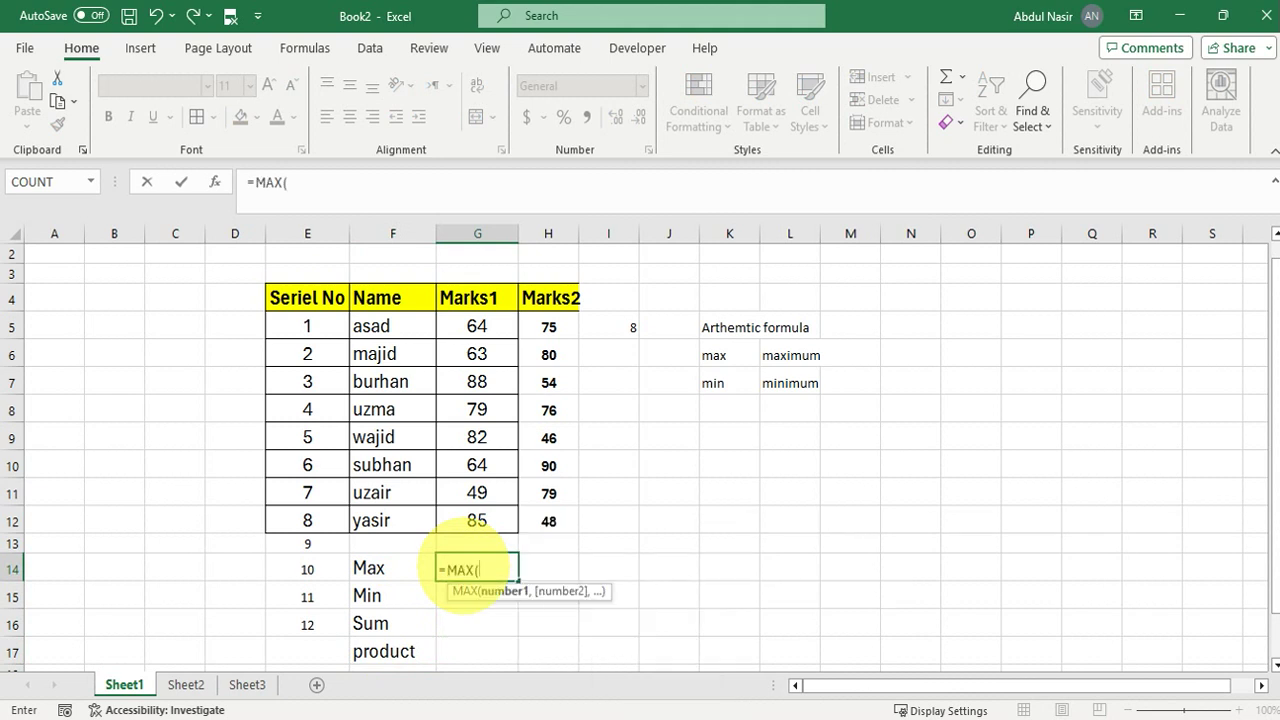
mouse_move(477, 326)
left_mouse_down()
mouse_move(480, 538)
mouse_move(479, 522)
left_mouse_up()
key("Return")
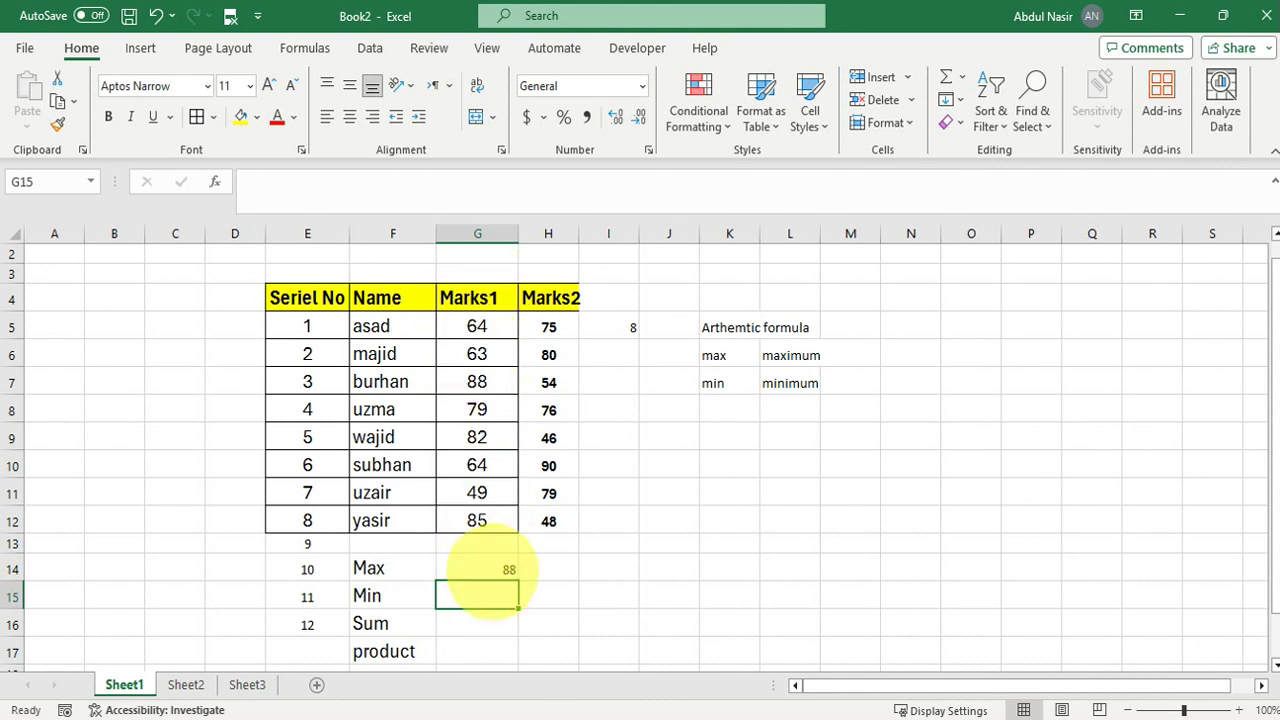
left_click(483, 570)
- Center the Max result 88 in G14, enlarge it to size 14 and make it bold
left_click(108, 116)
left_click_drag(472, 566, 479, 645)
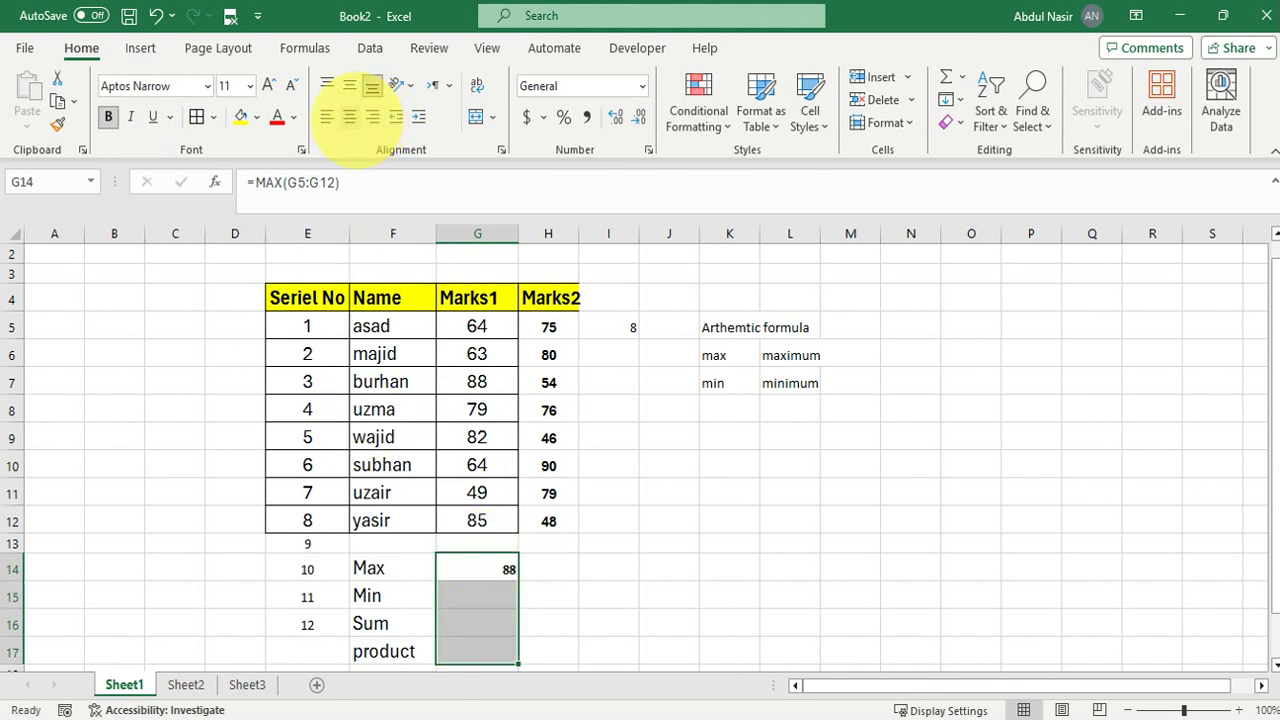
left_click(349, 116)
left_click(268, 85)
left_click(268, 85)
left_click(108, 116)
left_click(108, 116)
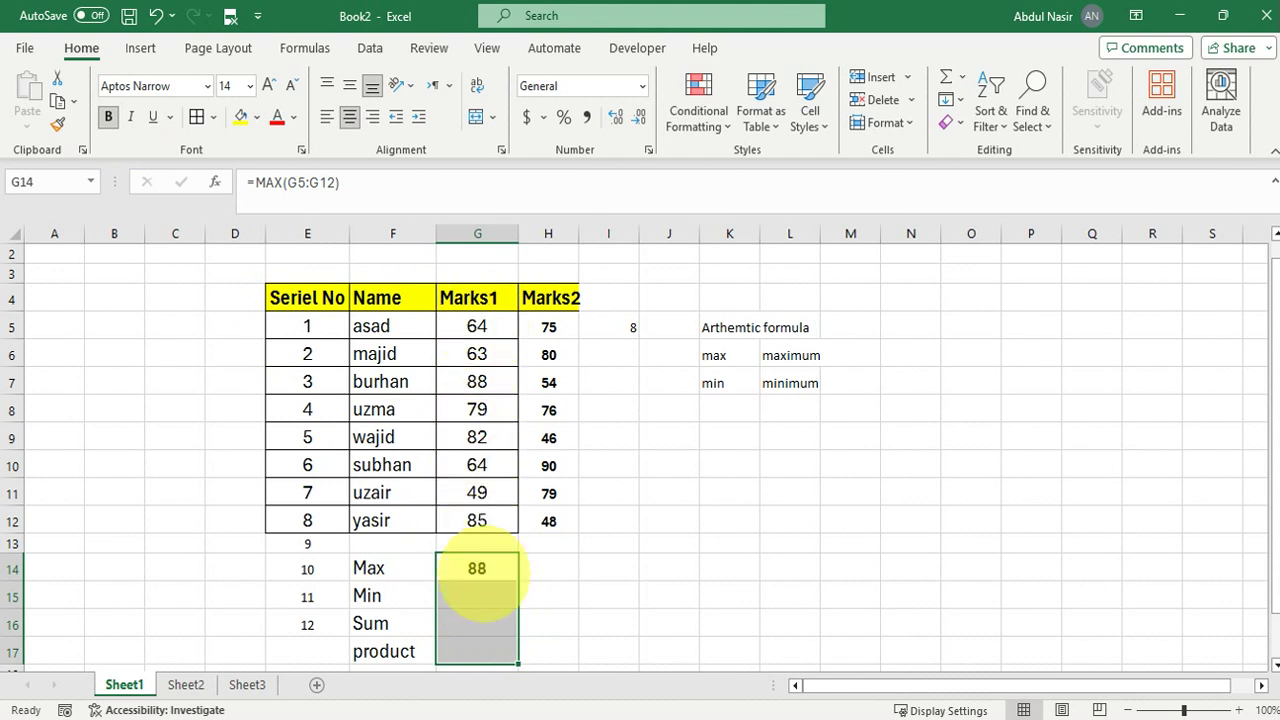
left_click(478, 595)
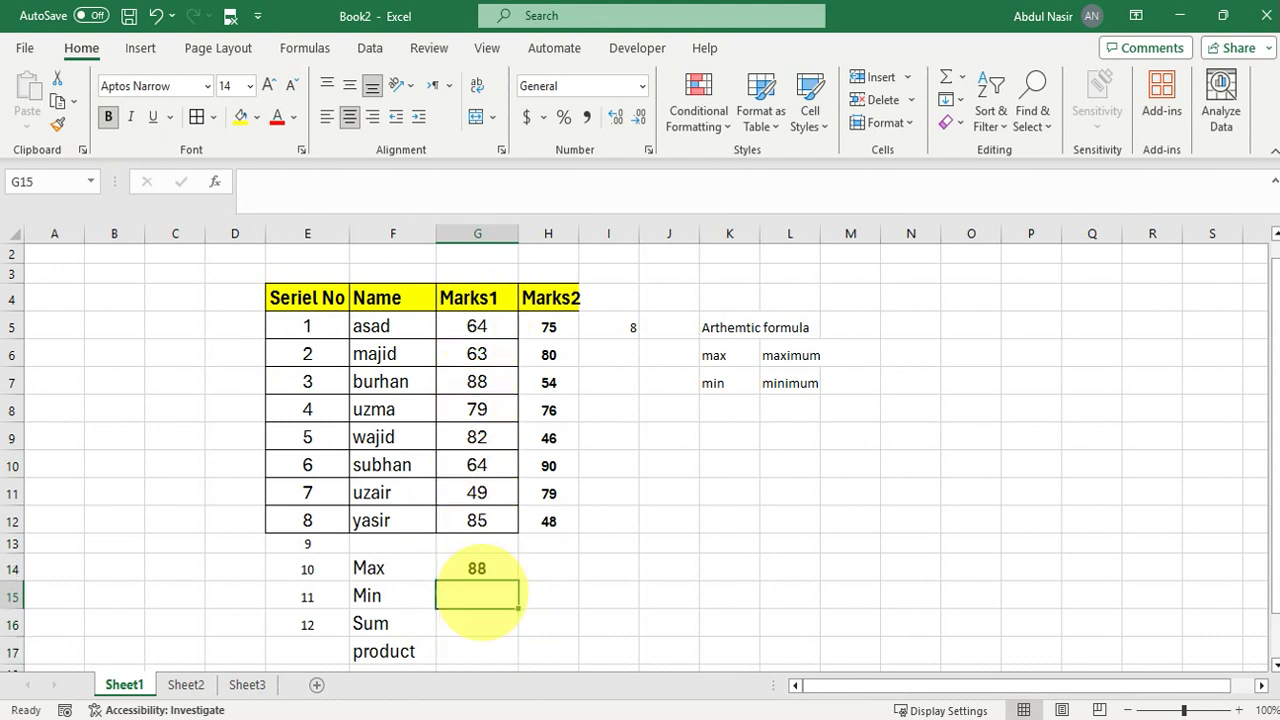
- Enter =MIN(G5:G12) in G15, fixing the mistyped entry, so it shows 49
type("=,im")
key("BackSpace")
key("BackSpace")
key("BackSpace")
type("min`")
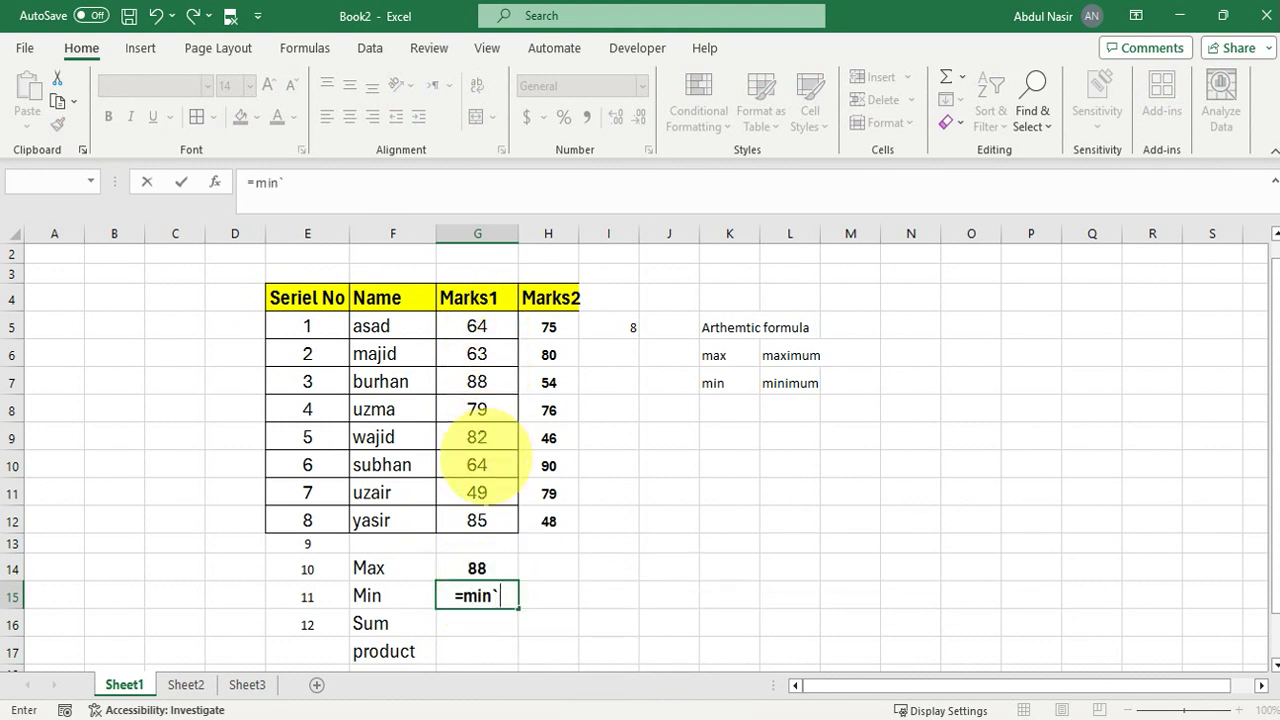
key("Return")
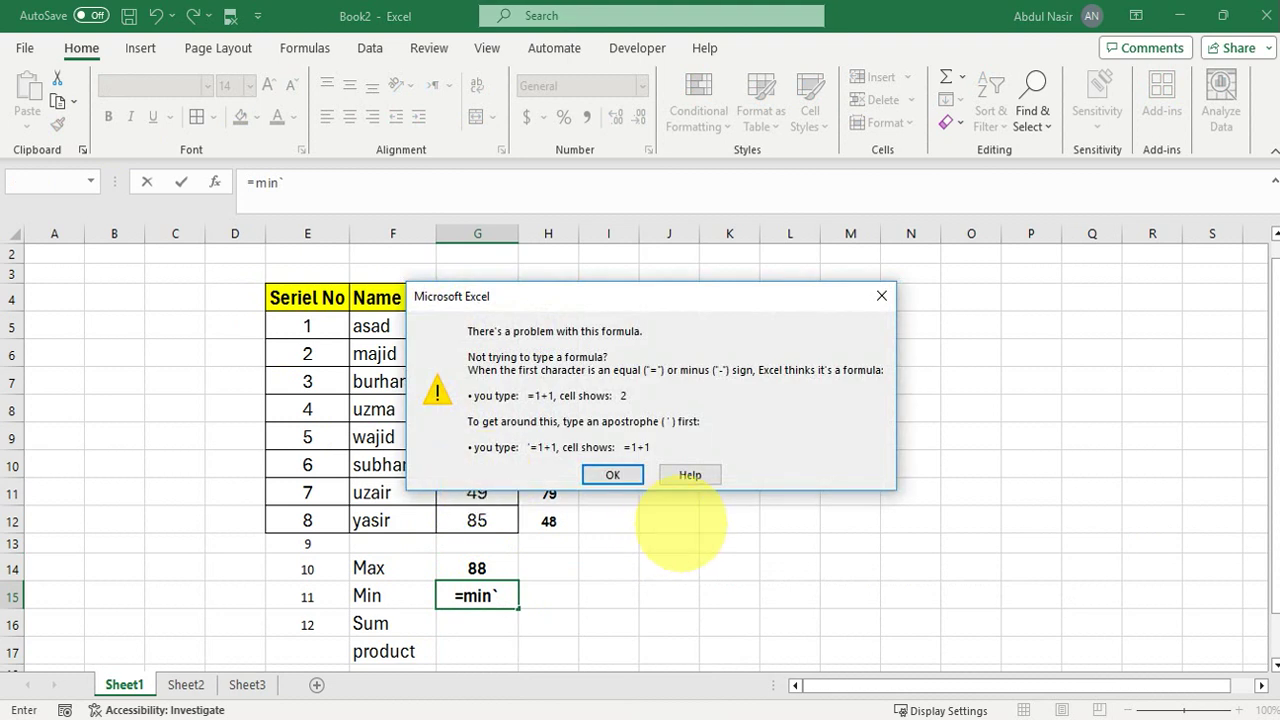
left_click(612, 475)
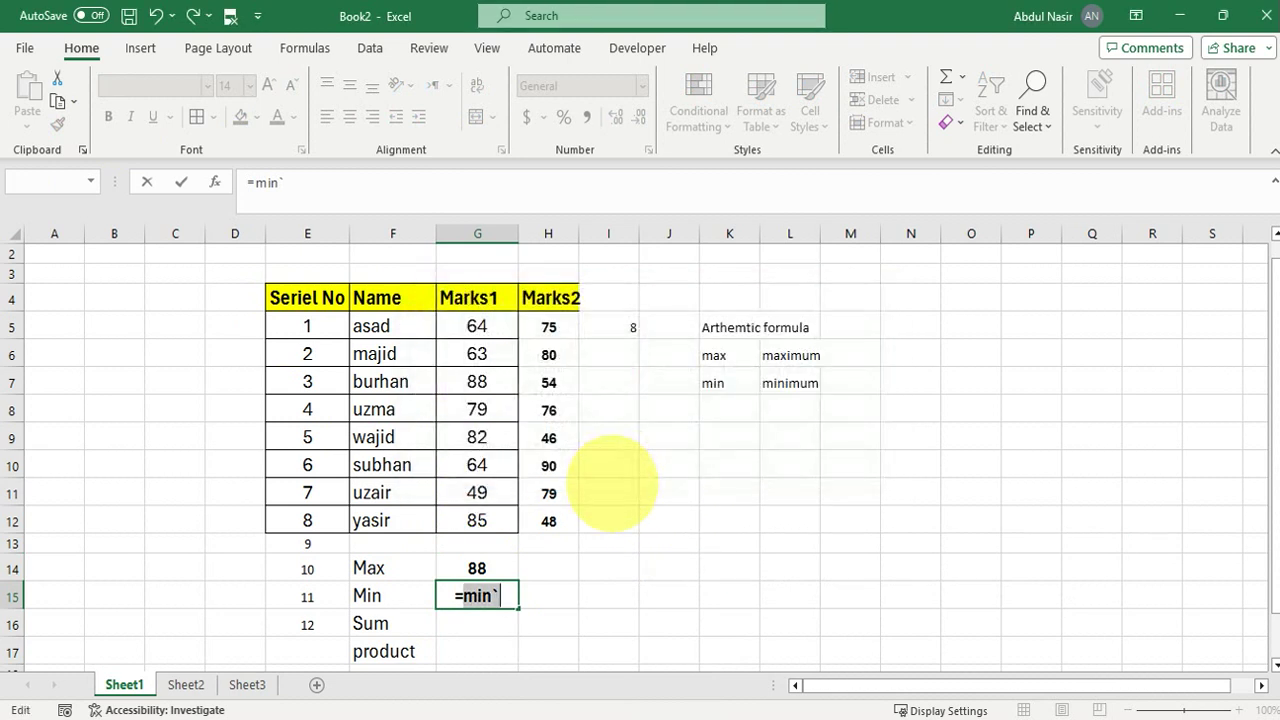
key("BackSpace")
key("BackSpace")
key("BackSpace")
type("in")
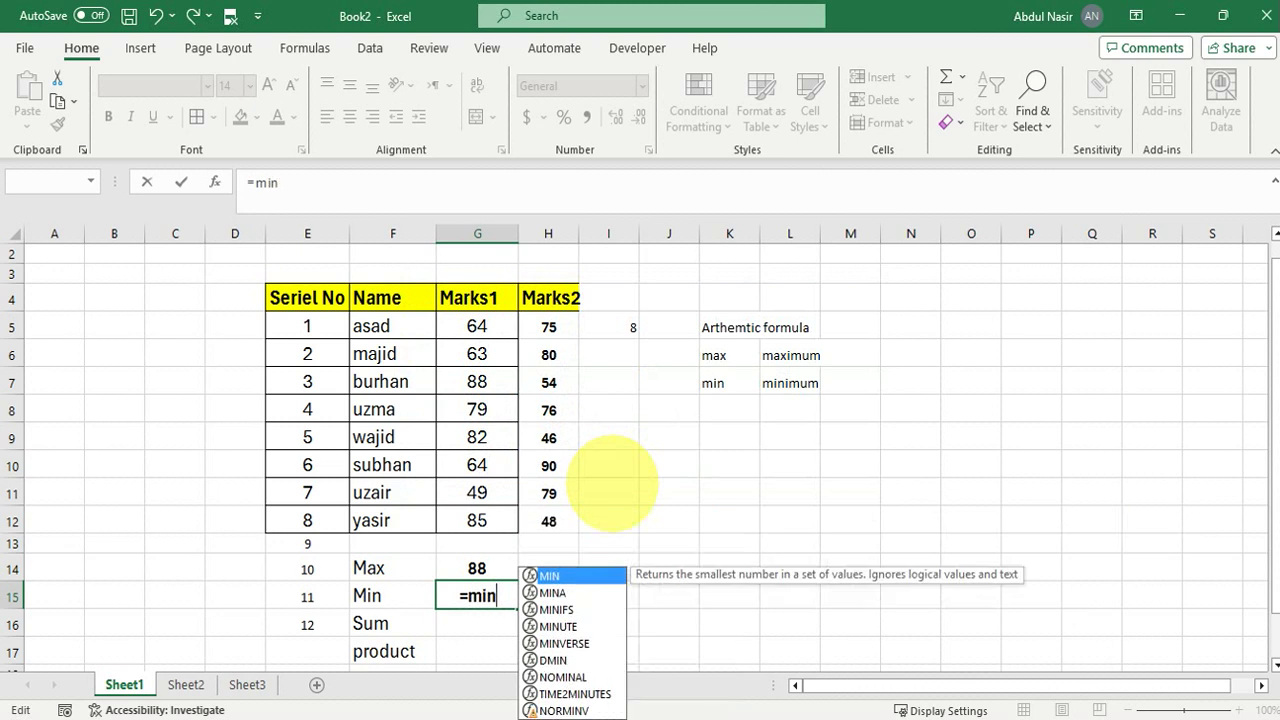
key("Tab")
left_click_drag(477, 326, 476, 512)
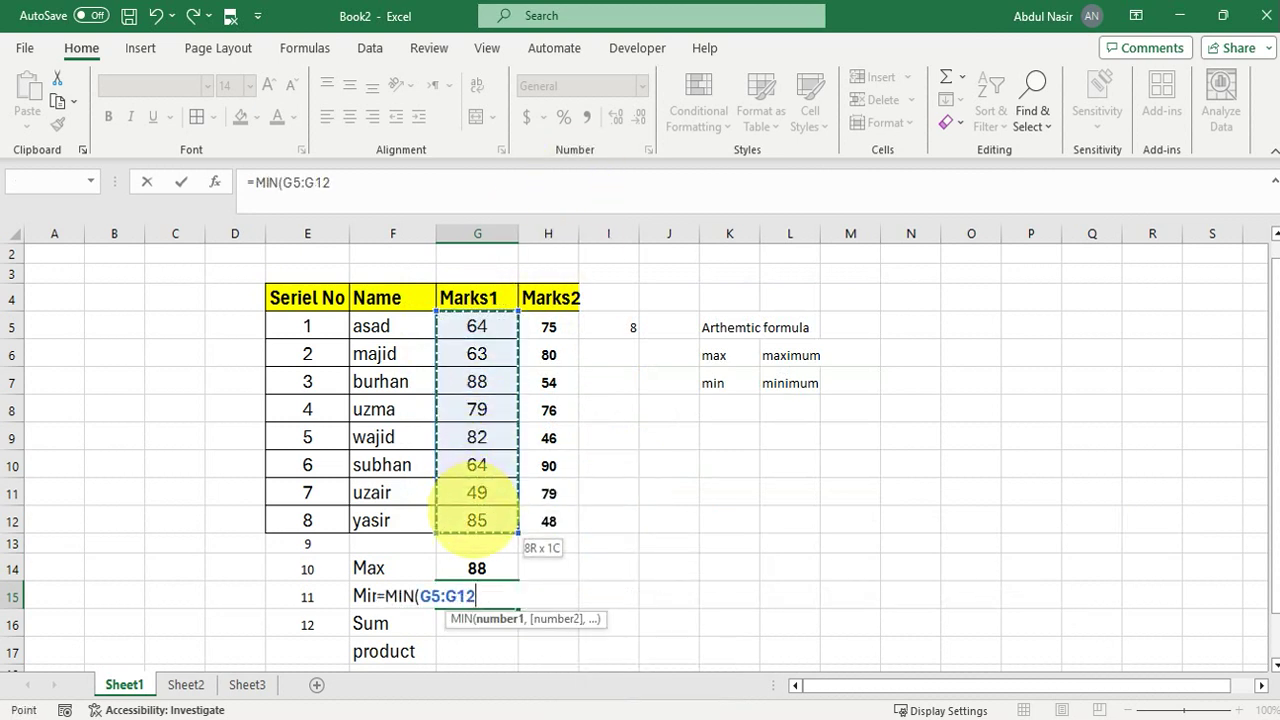
key("Return")
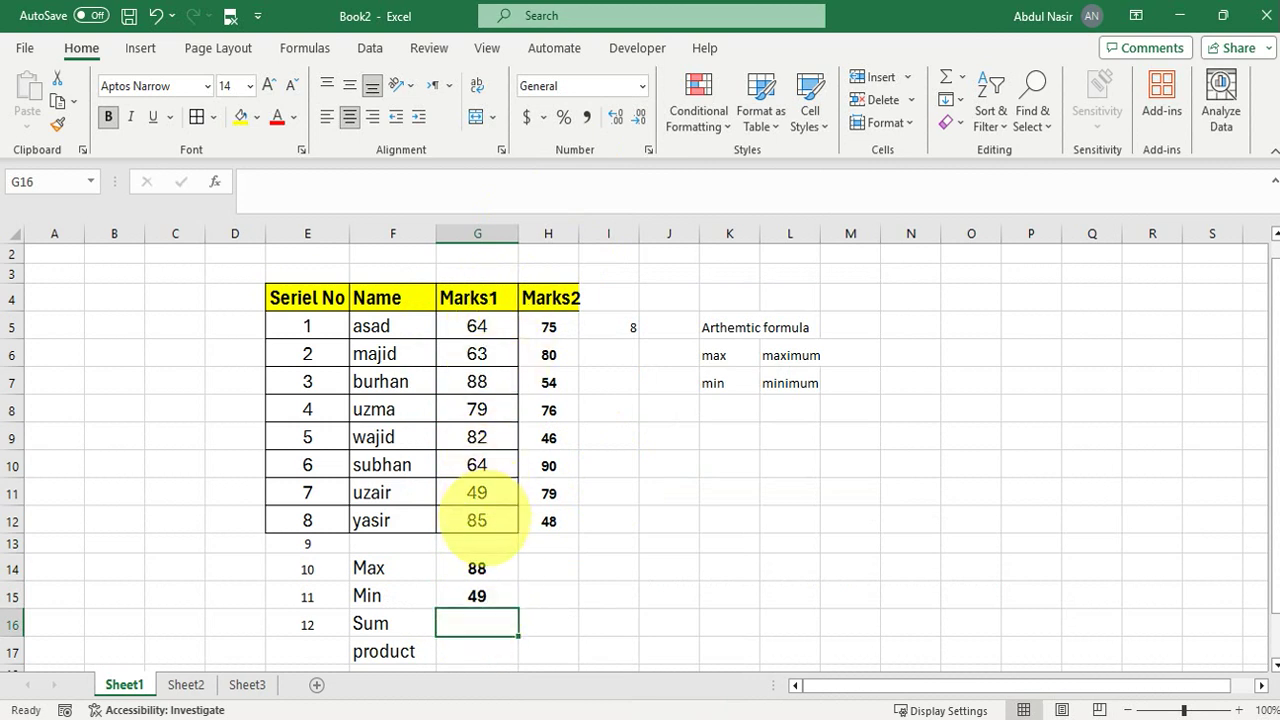
- Total the Marks1 scores in G16 with =SUM(G5:G12), giving 574
type("=sum")
key("Tab")
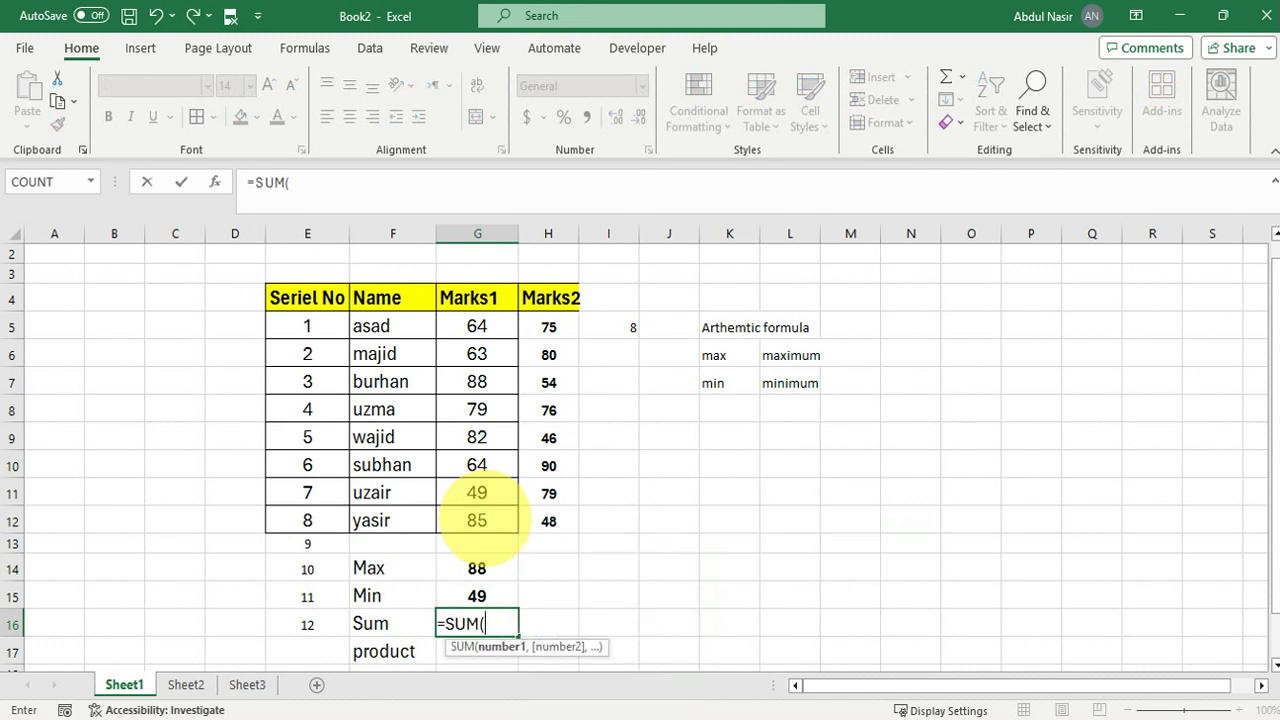
left_click_drag(477, 326, 477, 515)
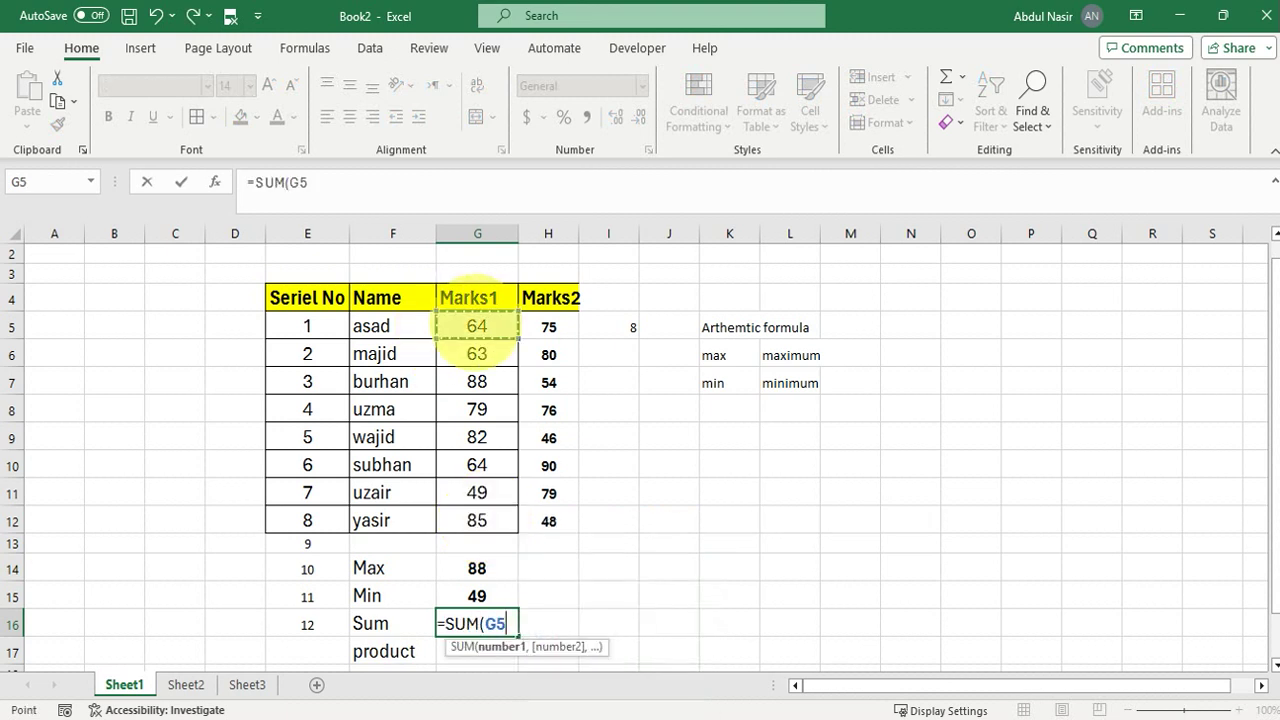
key("Return")
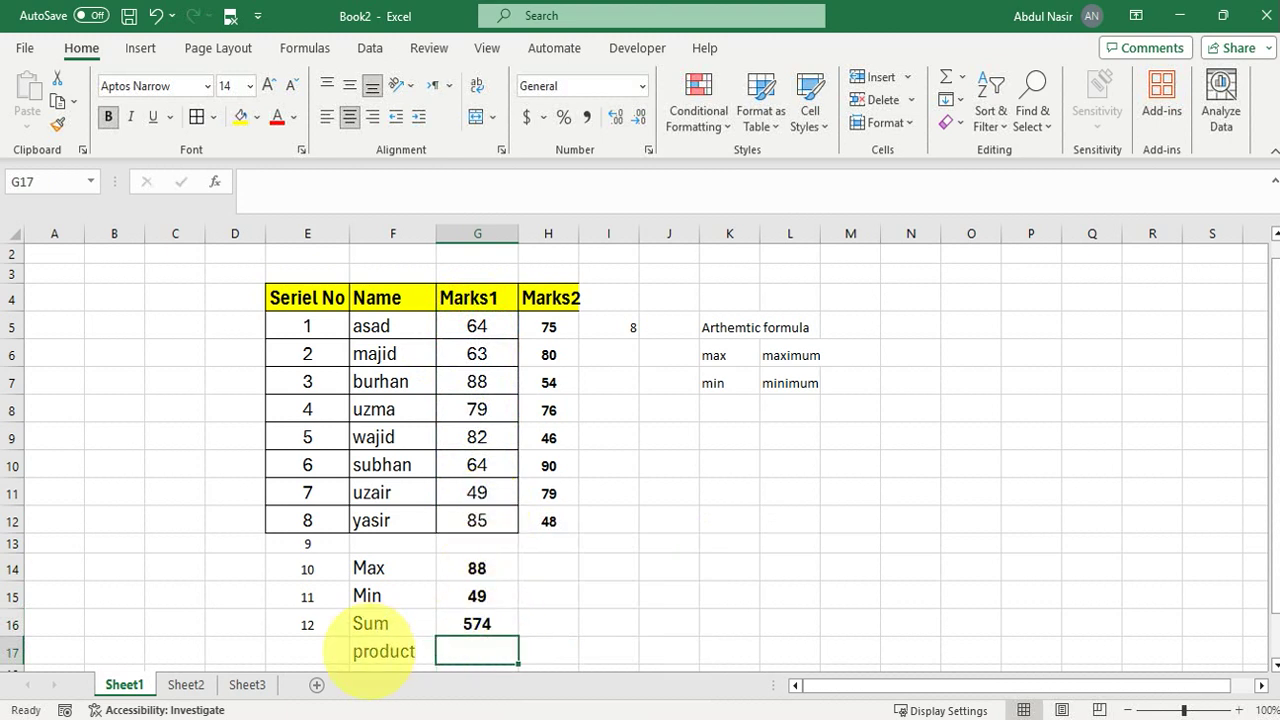
- Delete the 'product' label from cell F17
left_click(380, 651)
key("Delete")
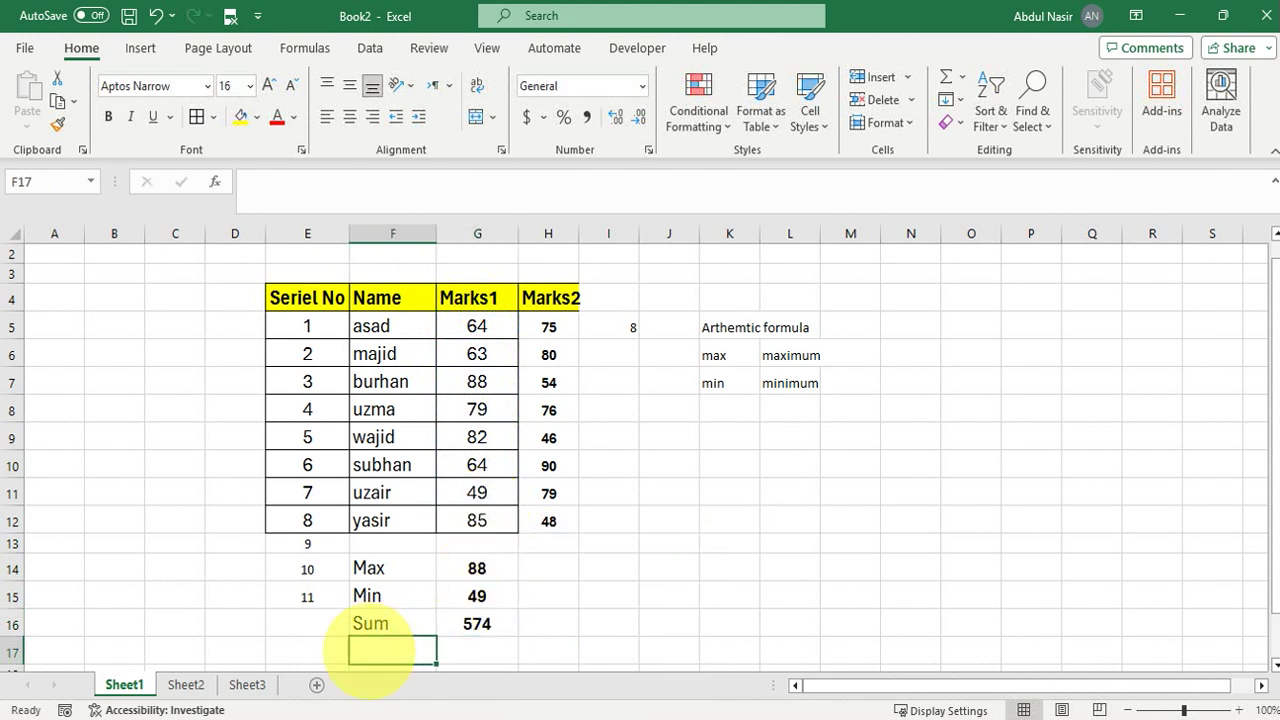
left_click_drag(380, 566, 378, 622)
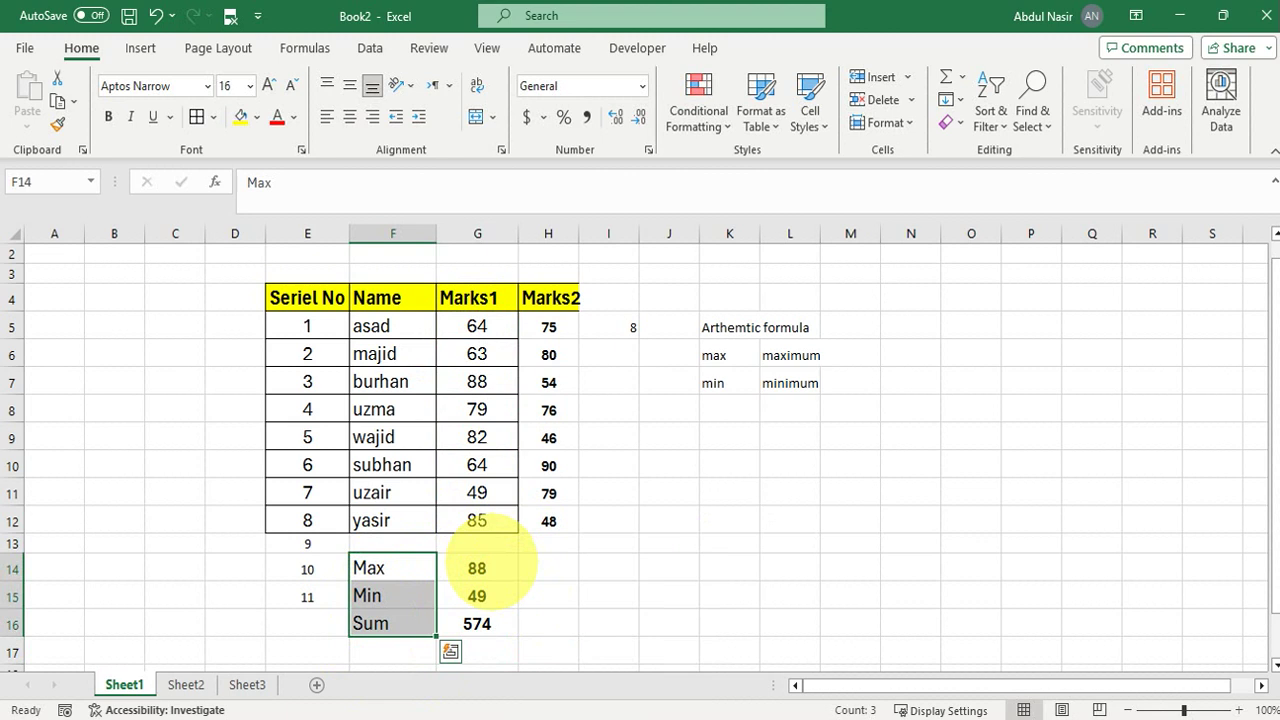
left_click(476, 567)
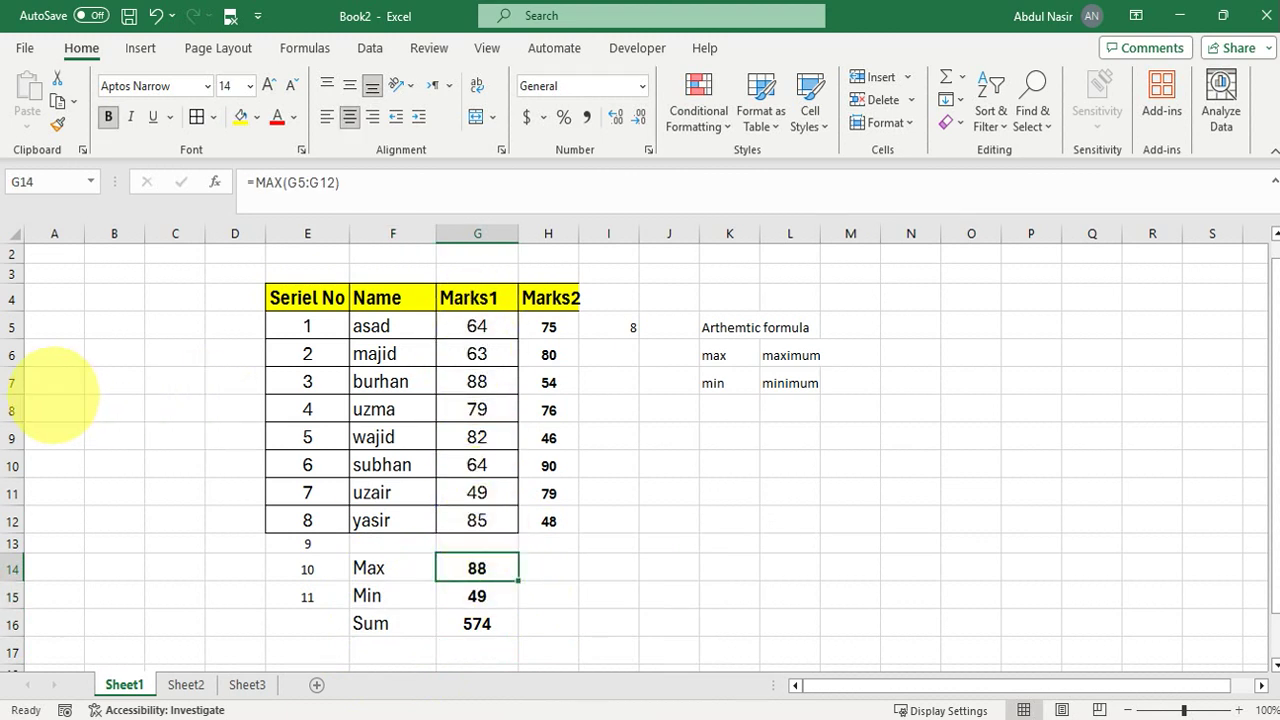
- Hide rows 7 through 9 of the marks table
left_click(20, 384)
left_click_drag(25, 388, 25, 440)
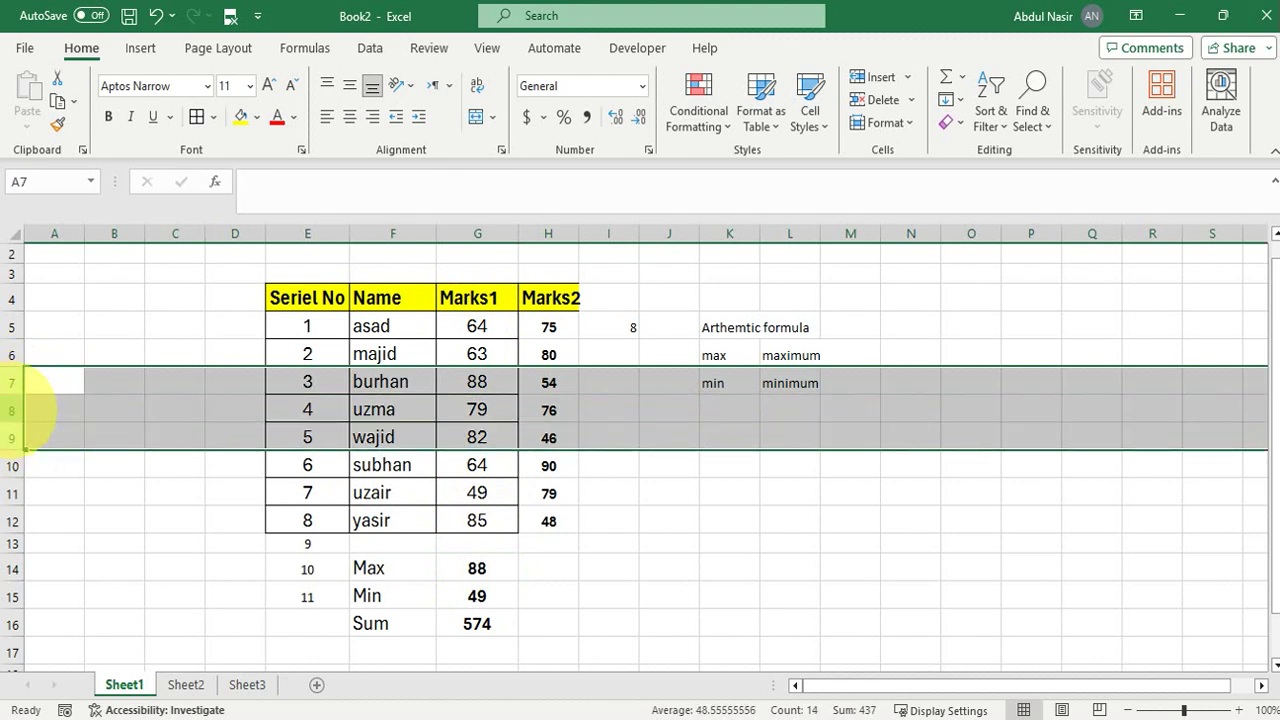
right_click(30, 410)
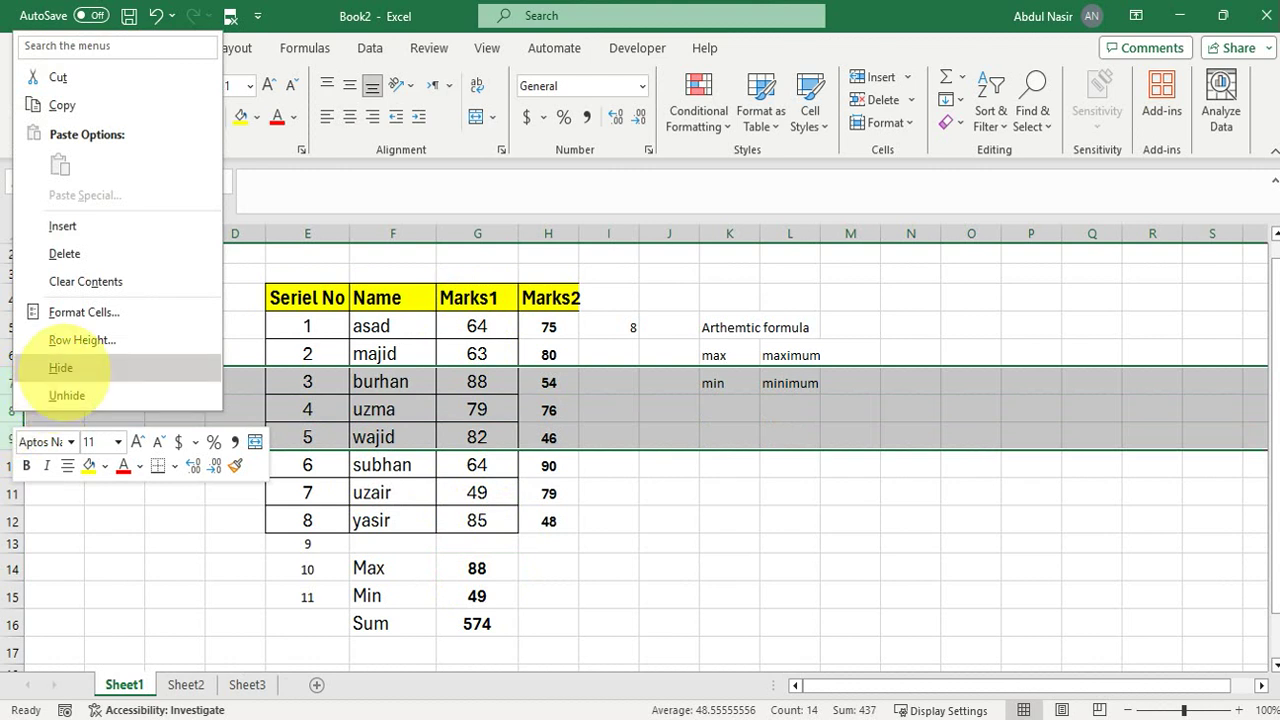
left_click(58, 368)
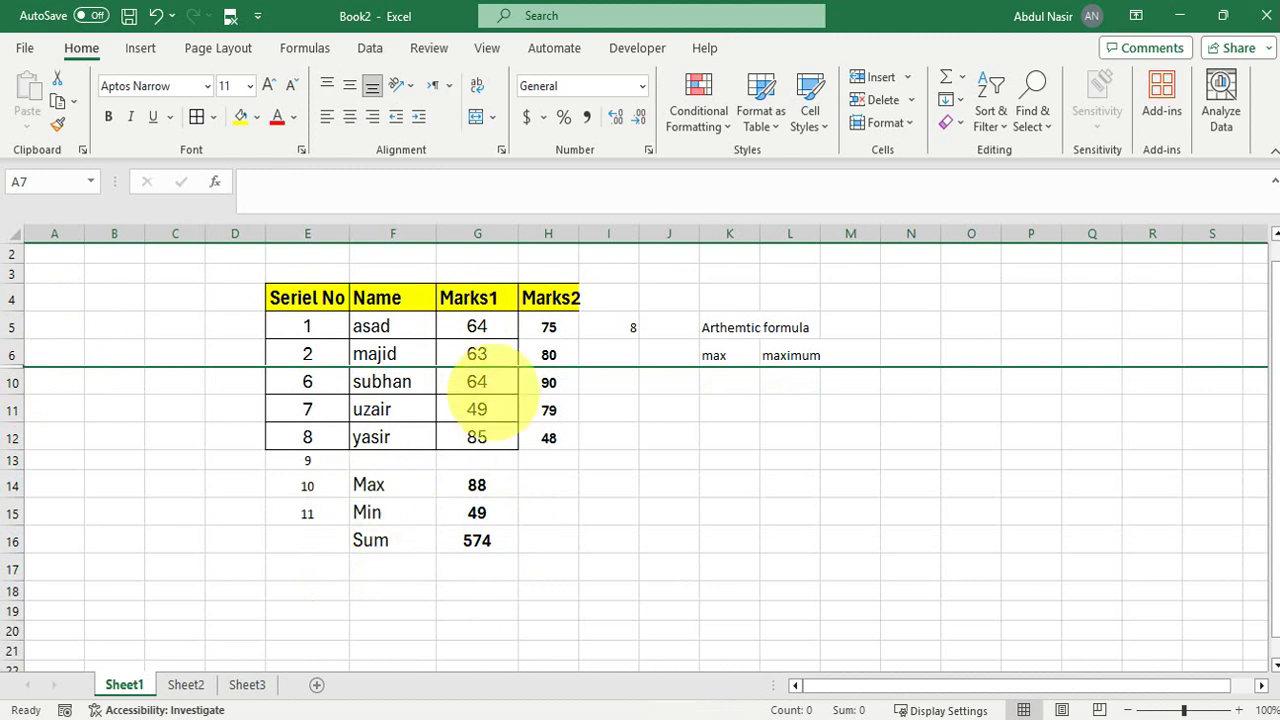
left_click(476, 336)
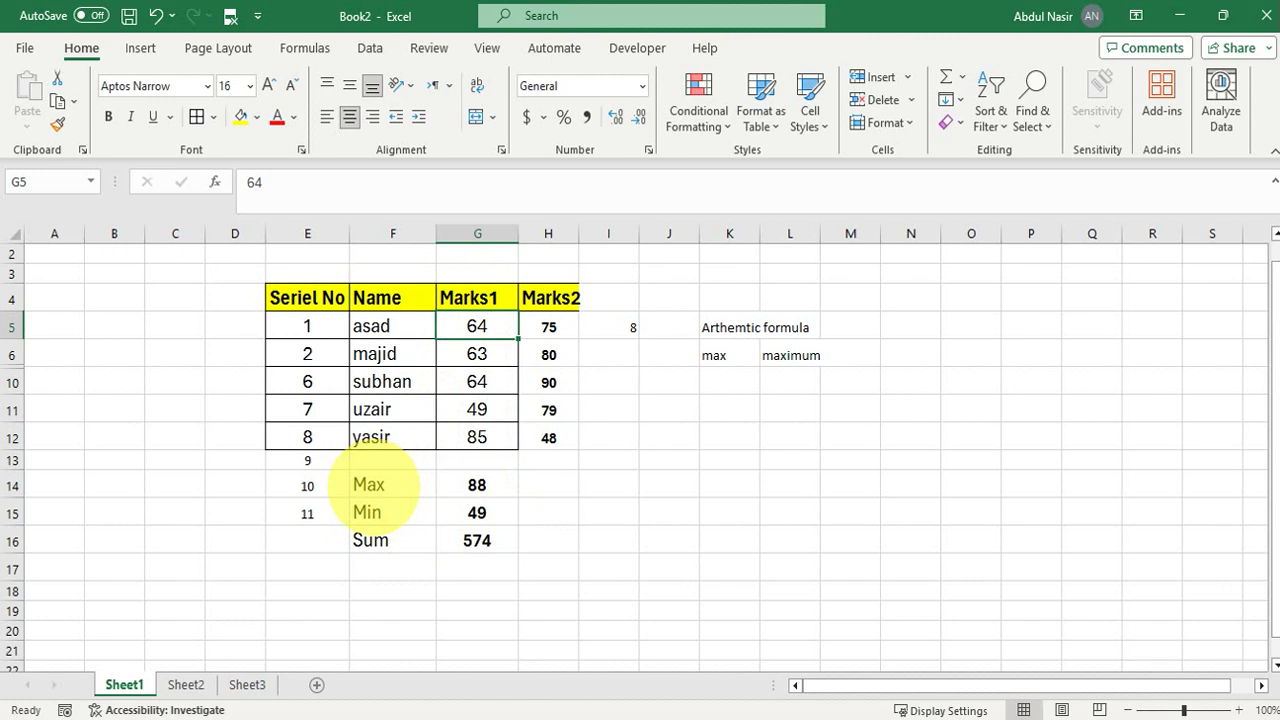
- Hide row 11 too, with Max, Min and Sum still reading 88, 49 and 574
left_click(370, 518)
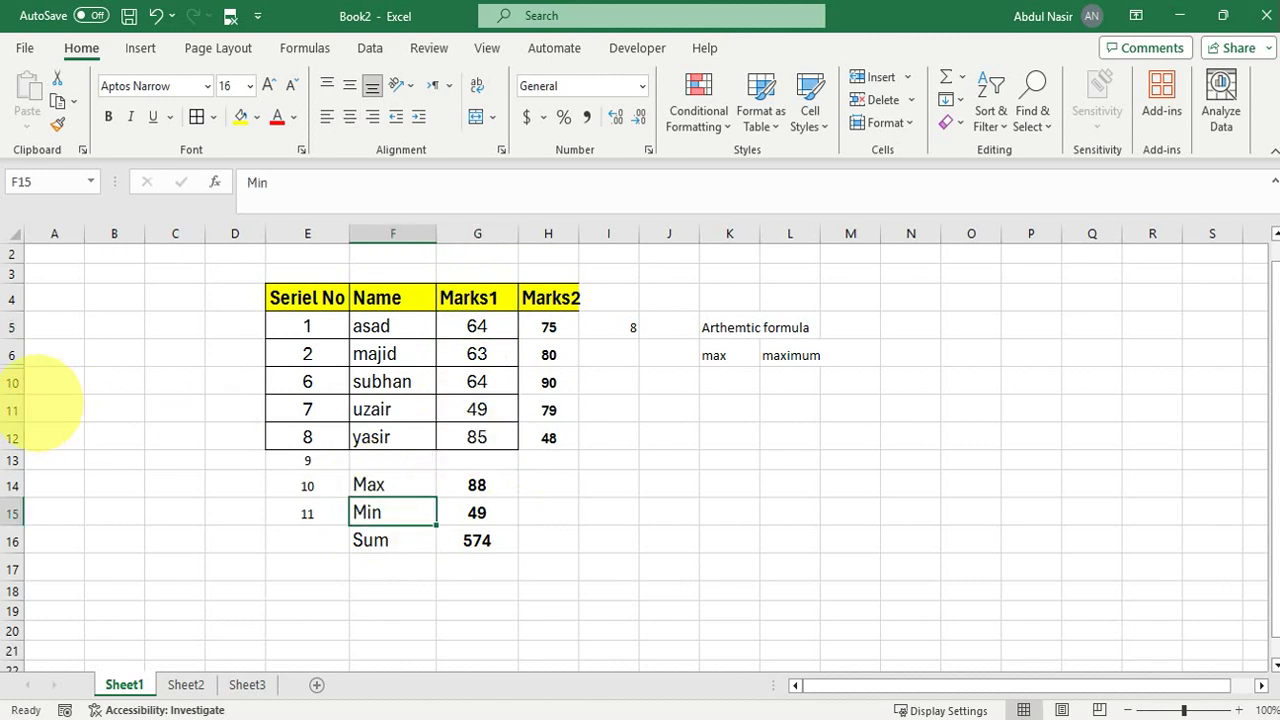
left_click(12, 410)
right_click(12, 410)
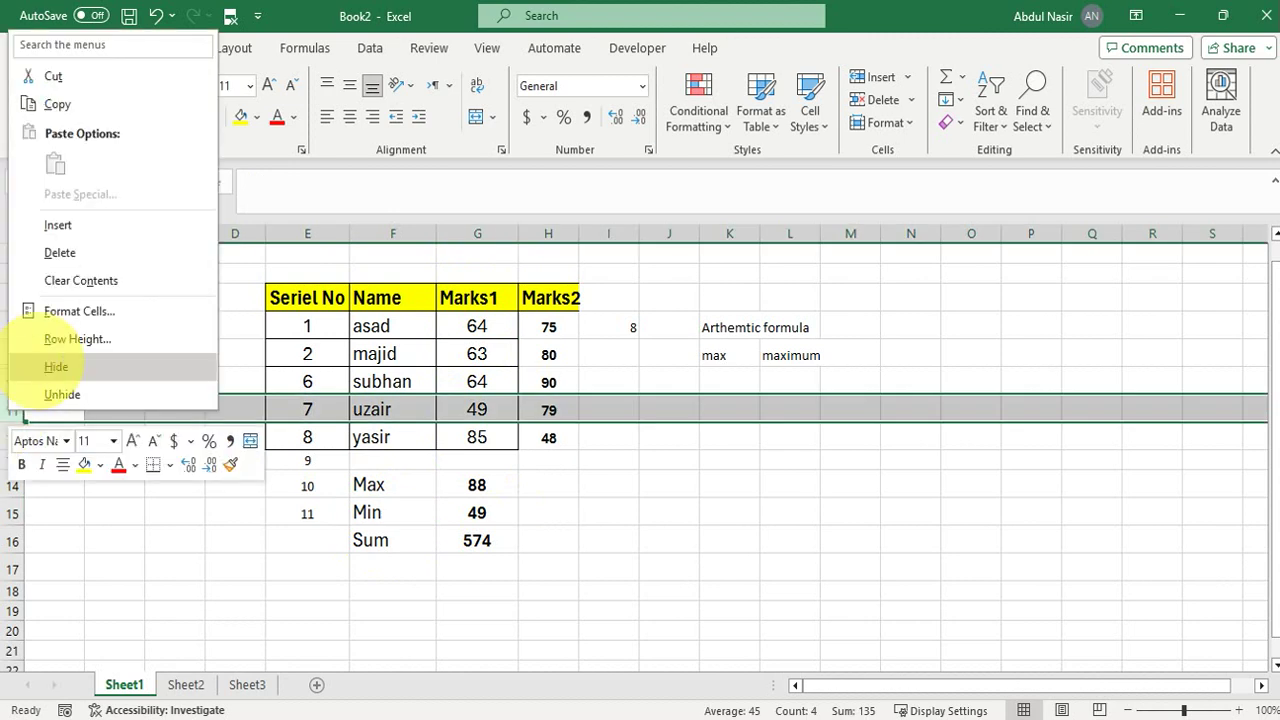
left_click(45, 368)
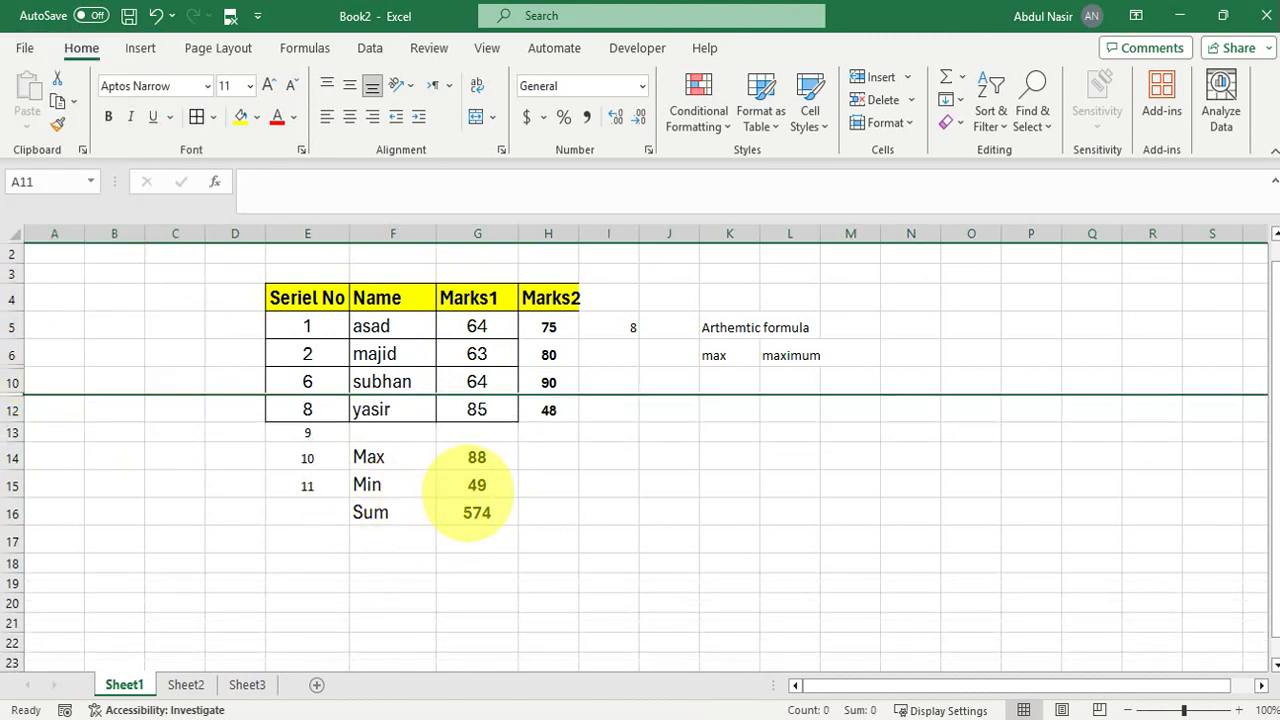
left_click(476, 490)
- Unhide rows 5–13 so students asad through yasir all show again
left_click_drag(476, 326, 477, 410)
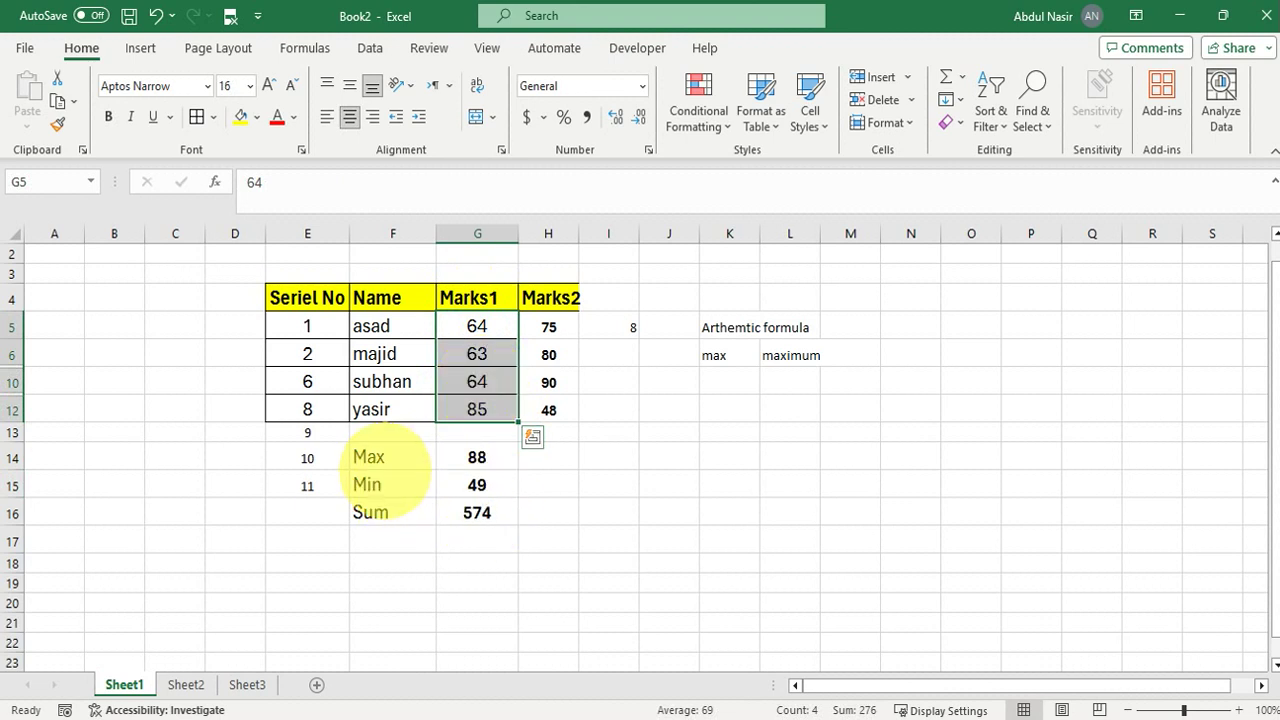
left_click_drag(390, 456, 385, 518)
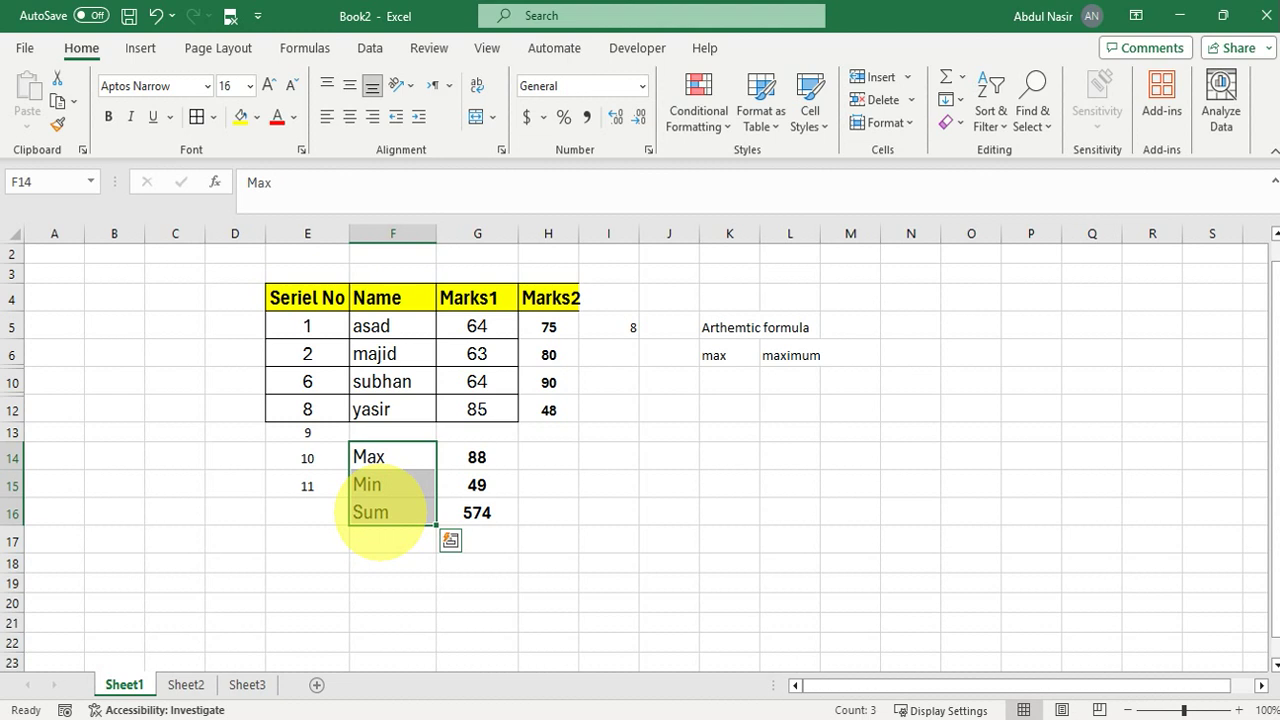
left_click_drag(20, 326, 22, 438)
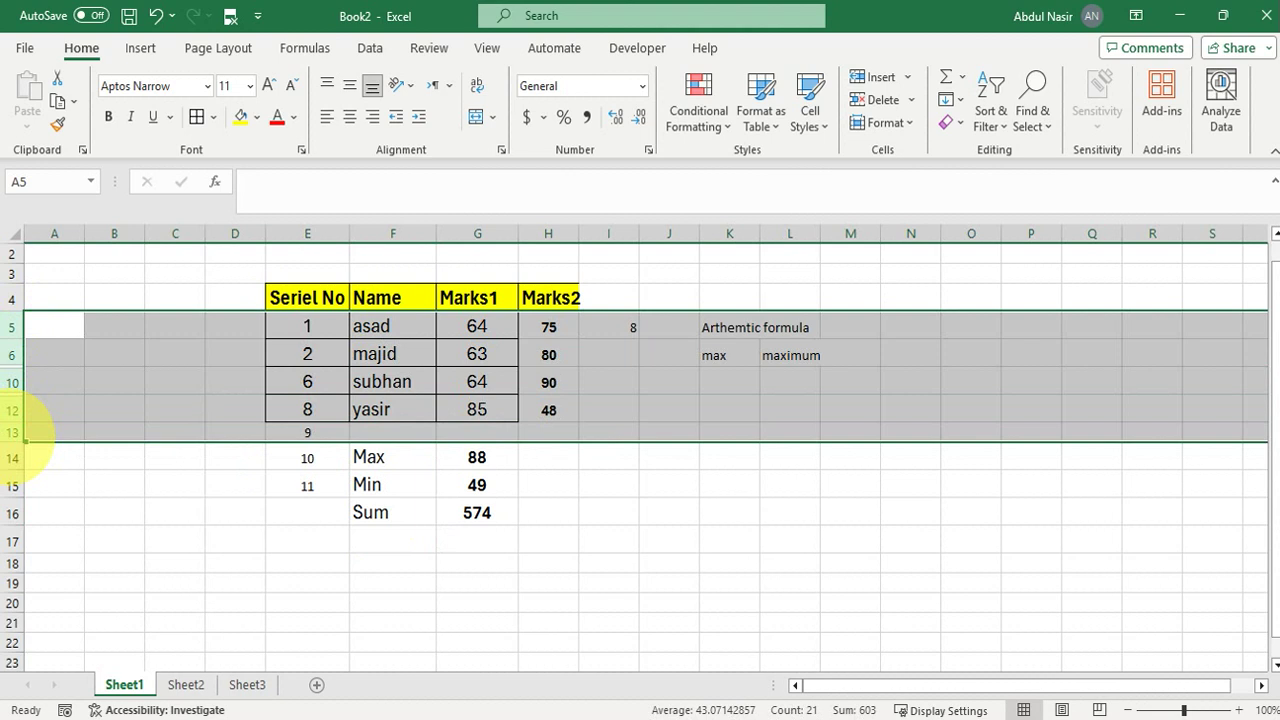
right_click(28, 408)
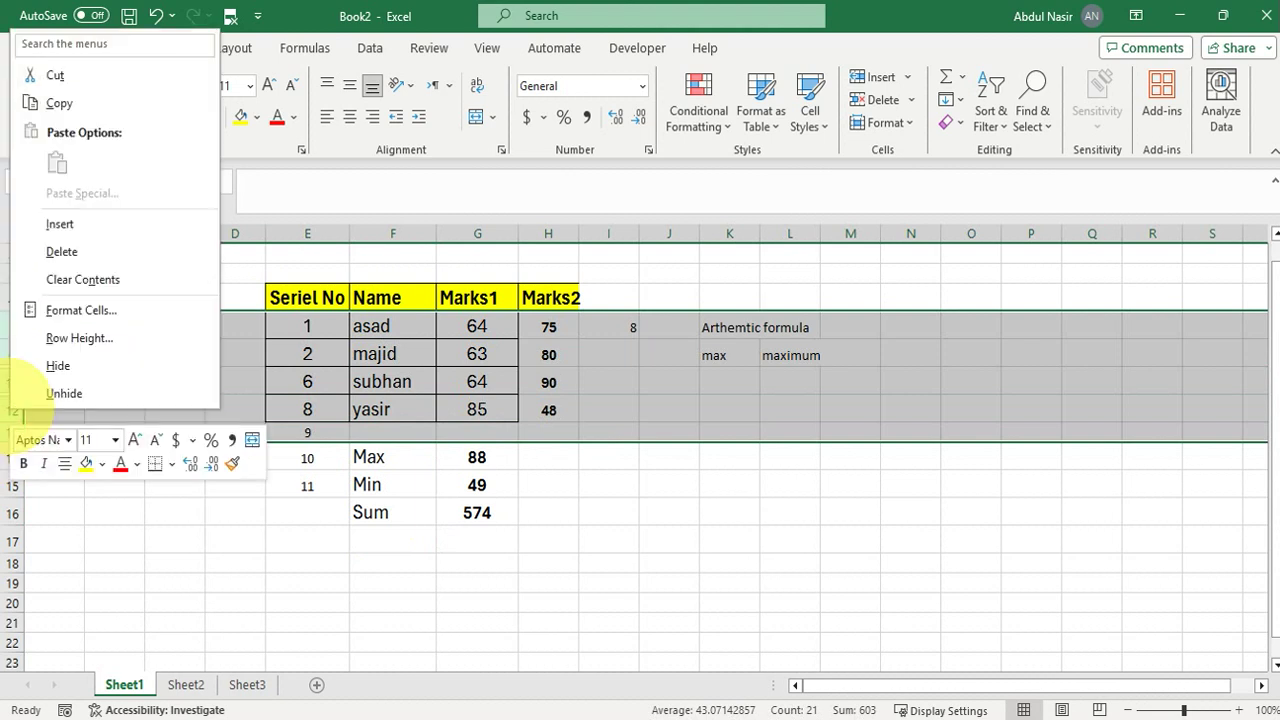
left_click(63, 391)
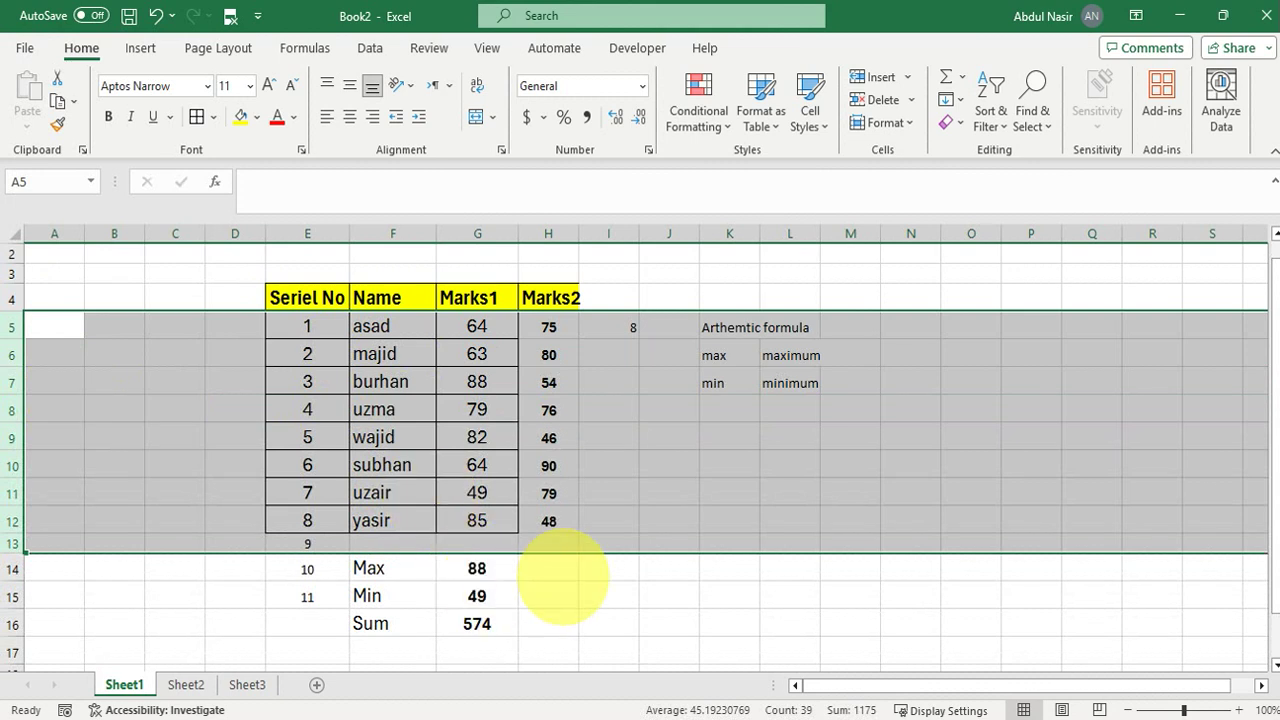
- Label H14 'subtotal-max' and autofit column H to the label
left_click(550, 568)
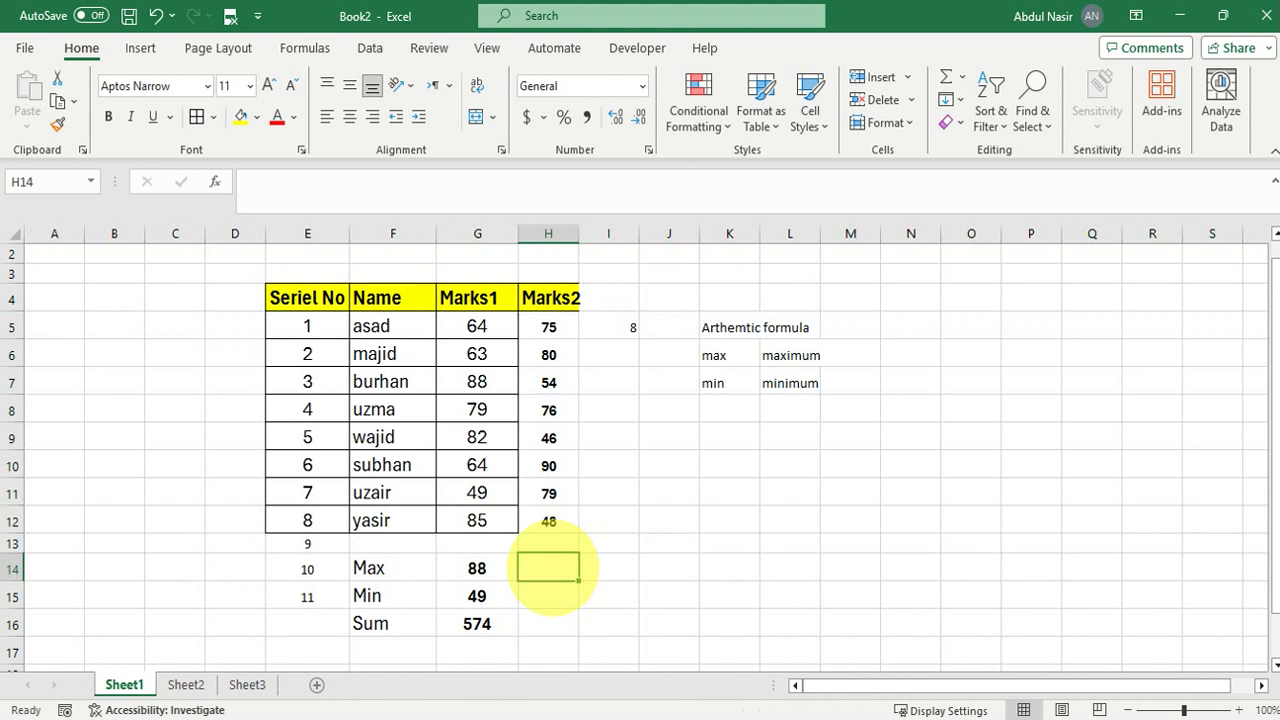
type("subtotal-max")
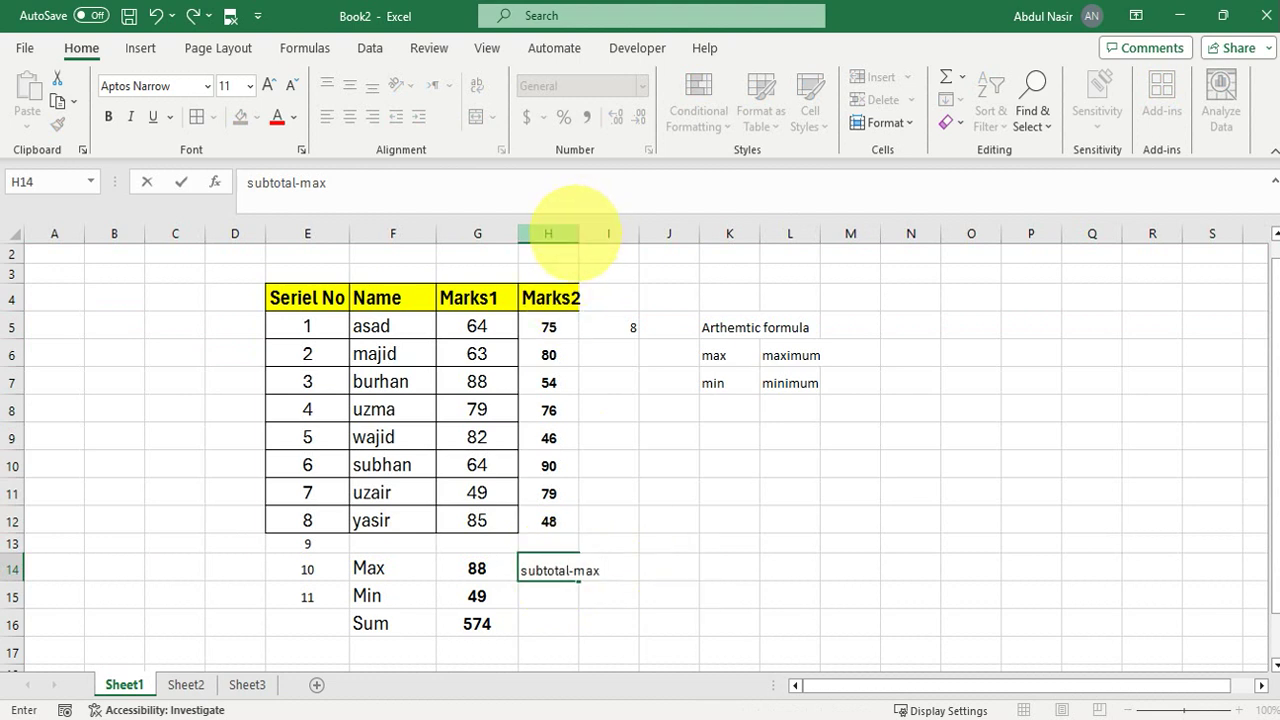
double_click(578, 233)
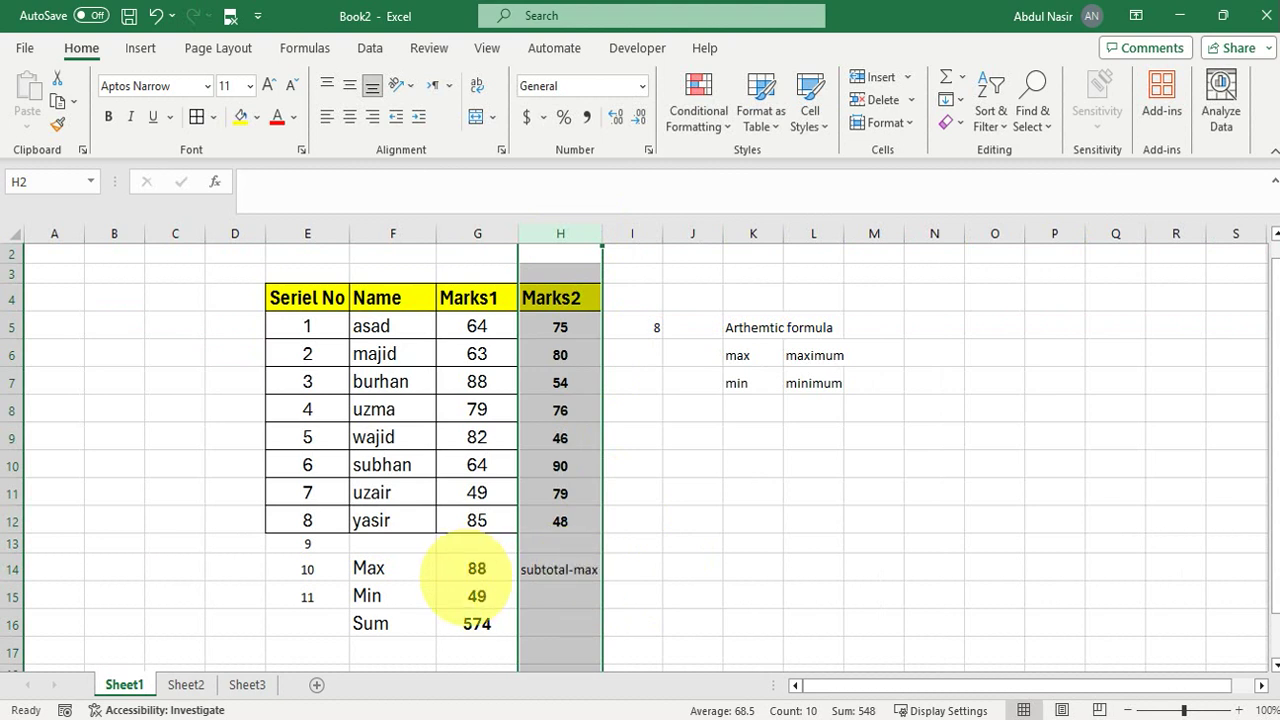
- Give H14:I16 all borders and make the label bold at font size 12
left_click(635, 568)
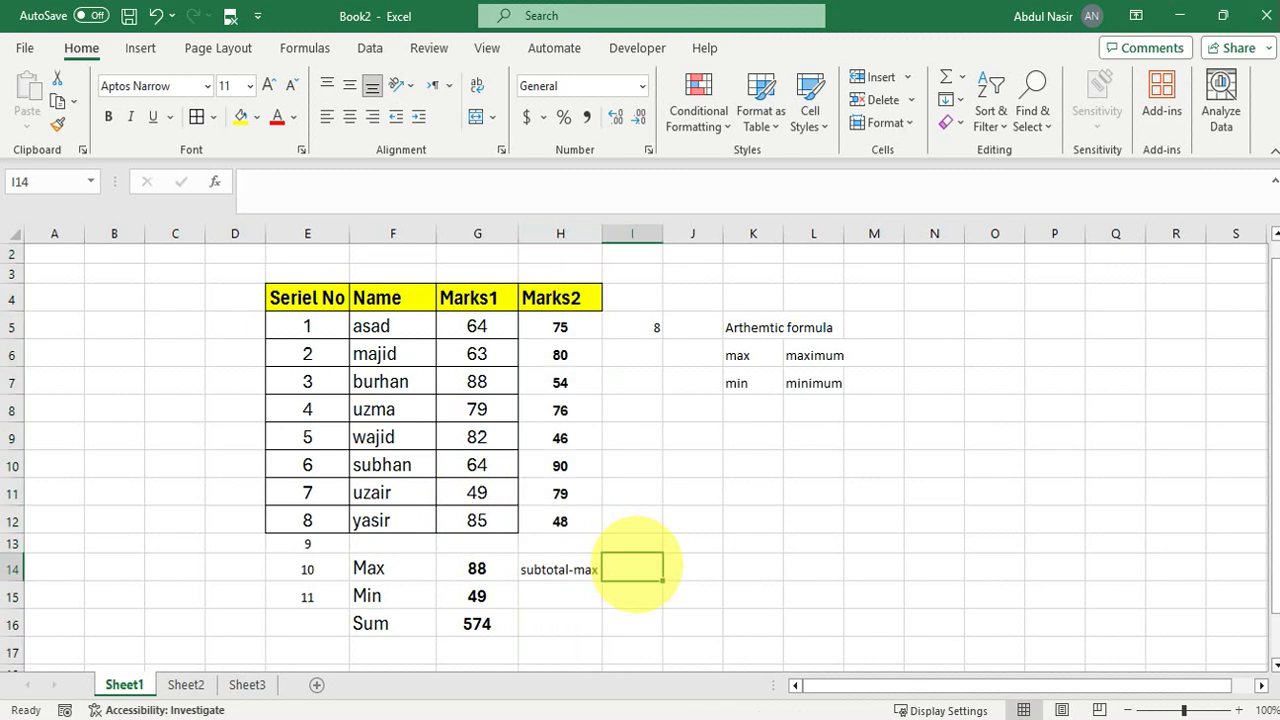
left_click_drag(565, 575, 617, 628)
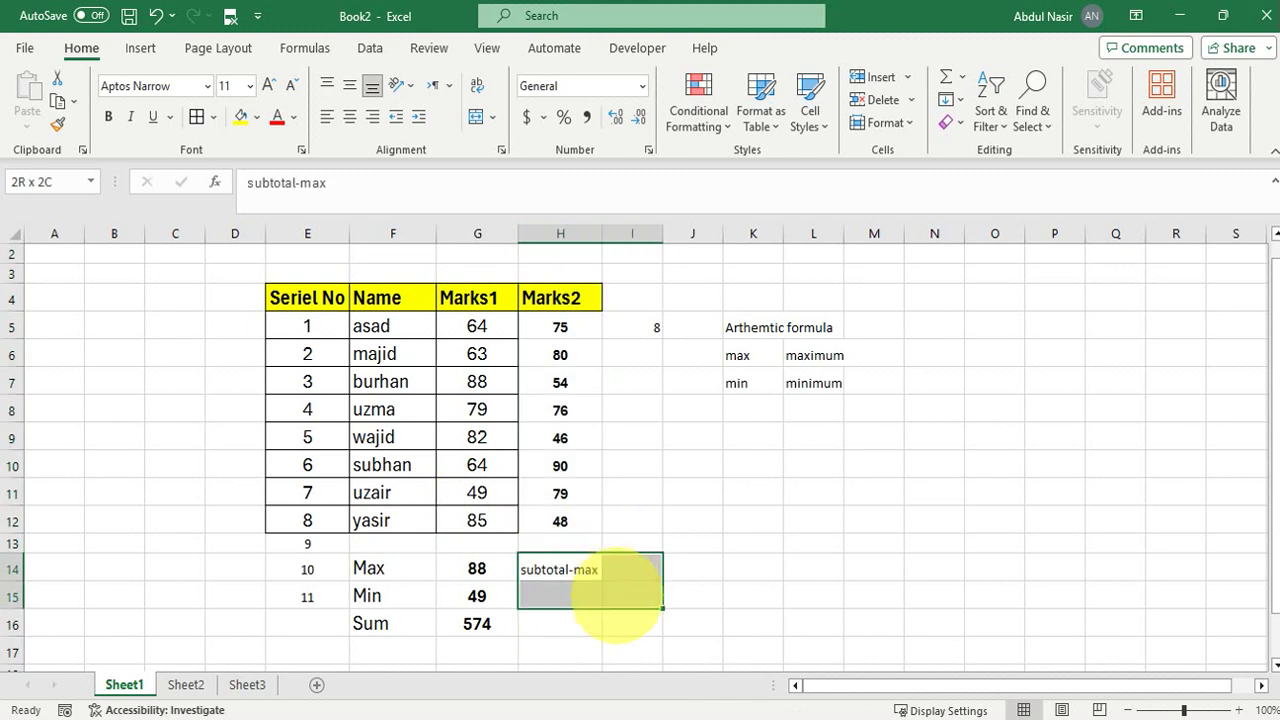
left_click(196, 116)
left_click(108, 116)
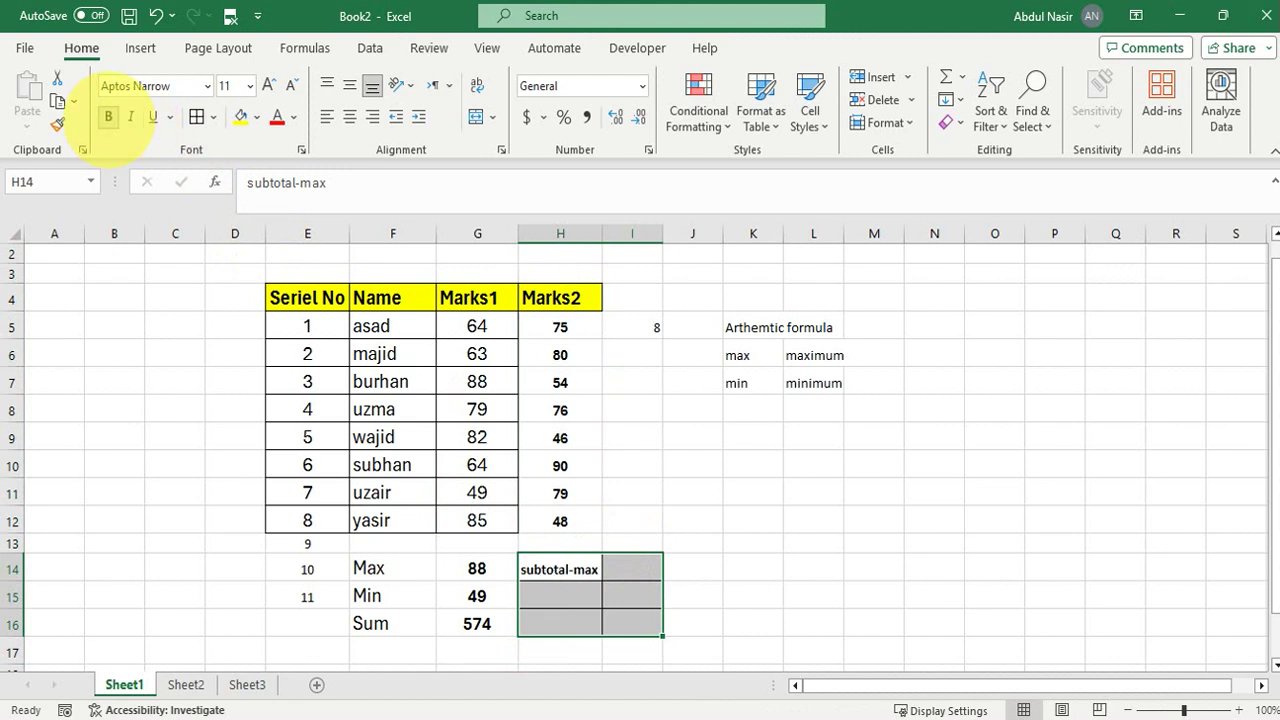
left_click(268, 85)
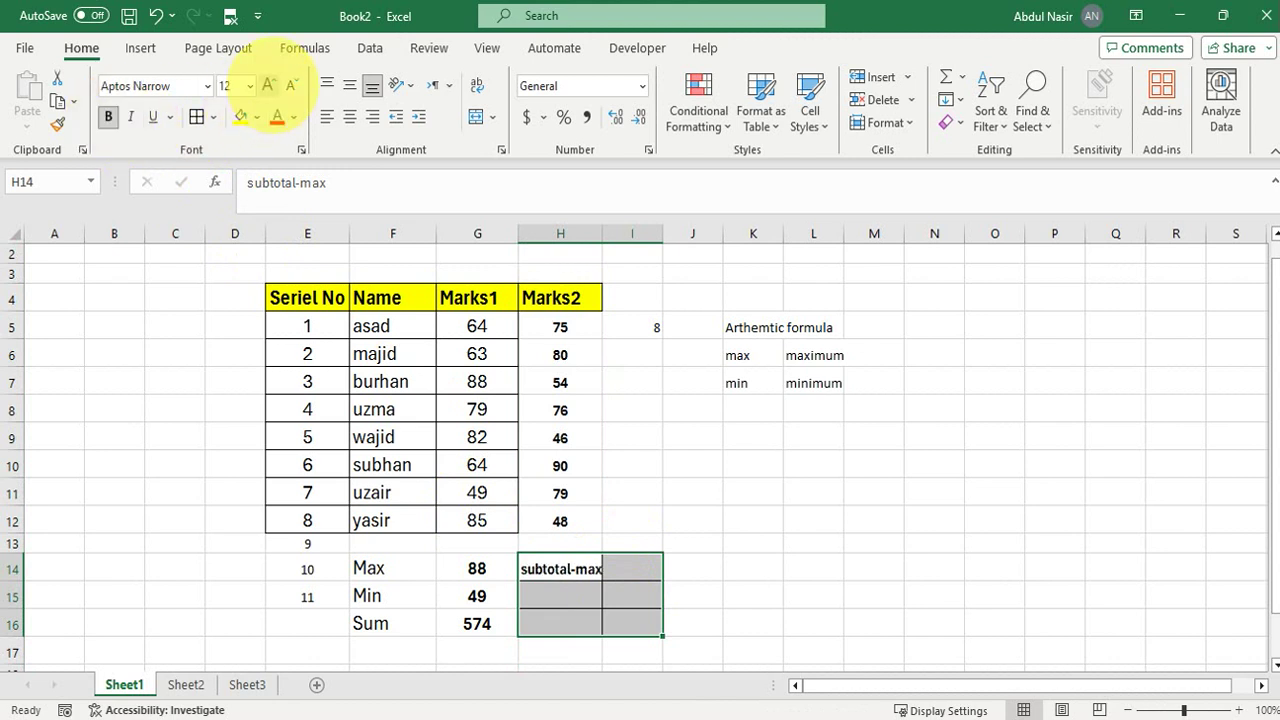
left_click(632, 567)
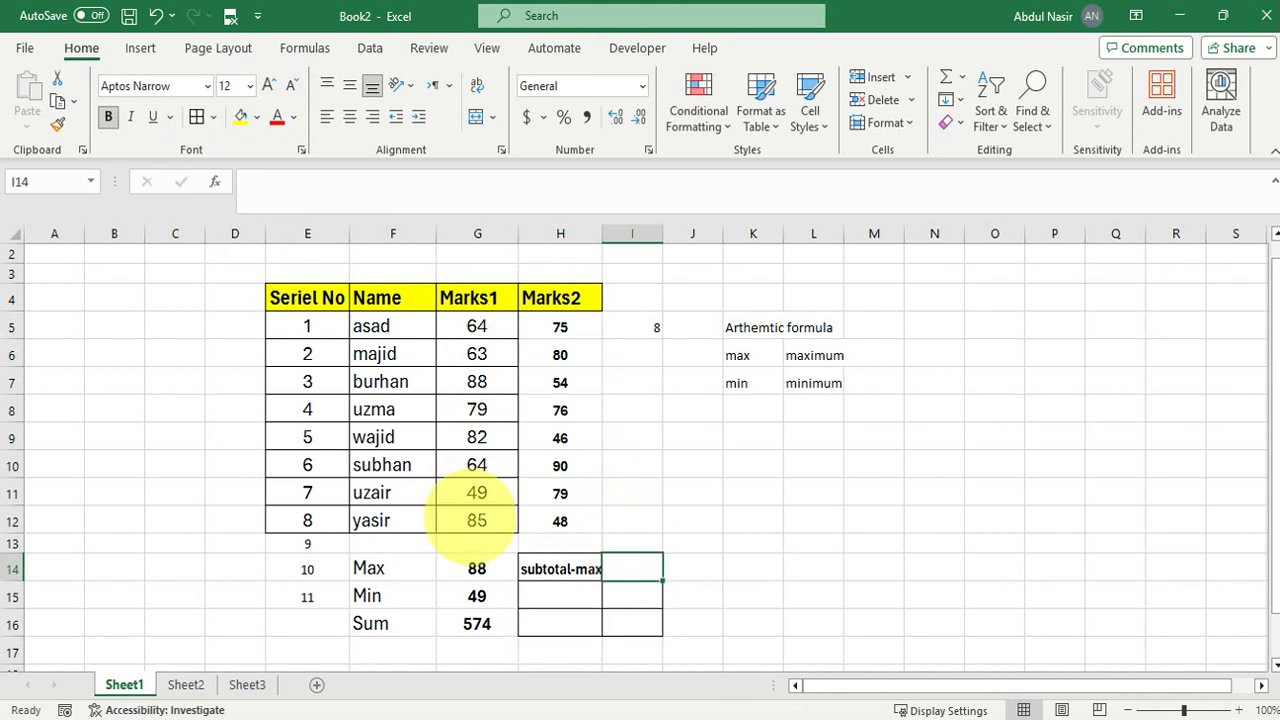
- Enter =SUBTOTAL(104,G5:G12) in I14, showing 88, and centre it
type("=subto")
key("Tab")
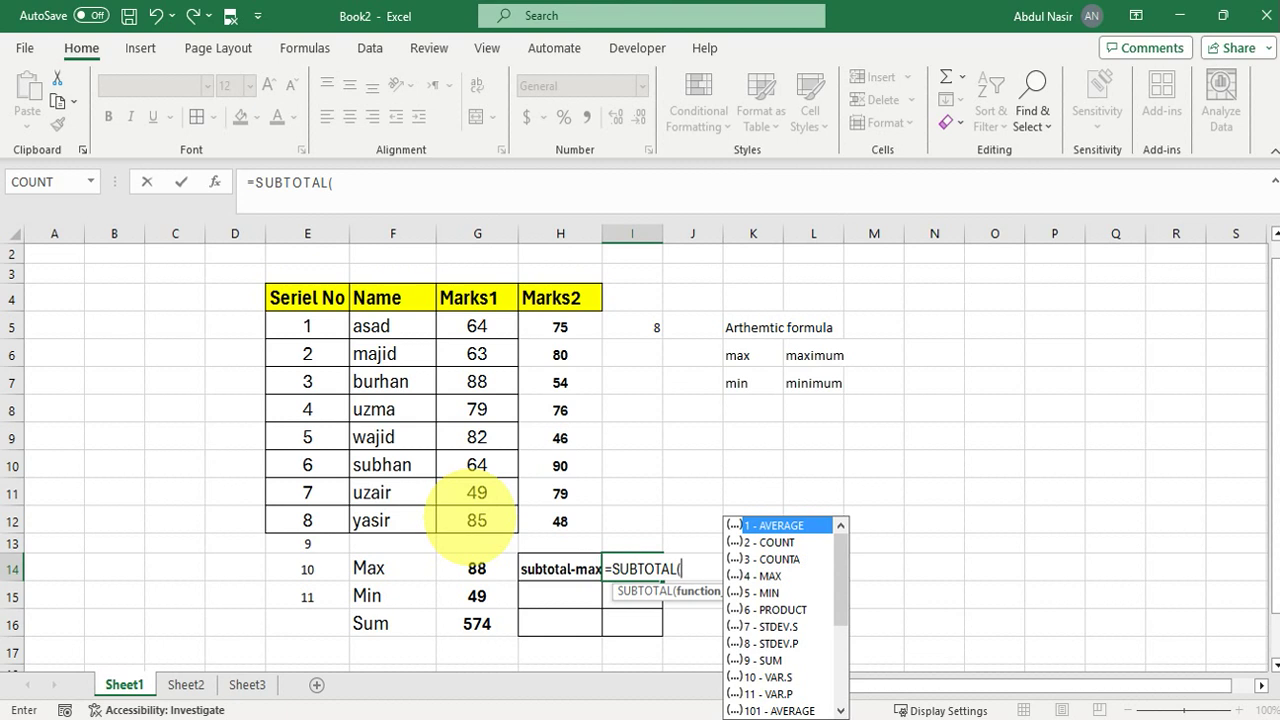
type("104")
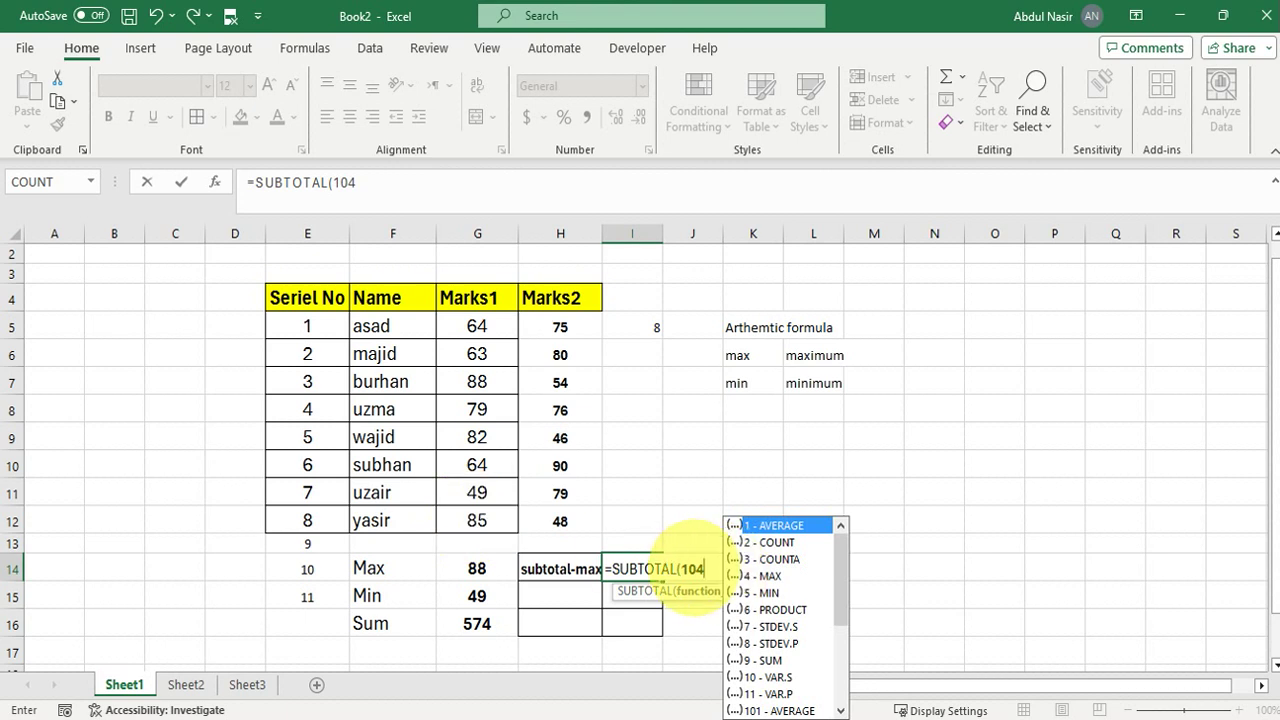
type(",")
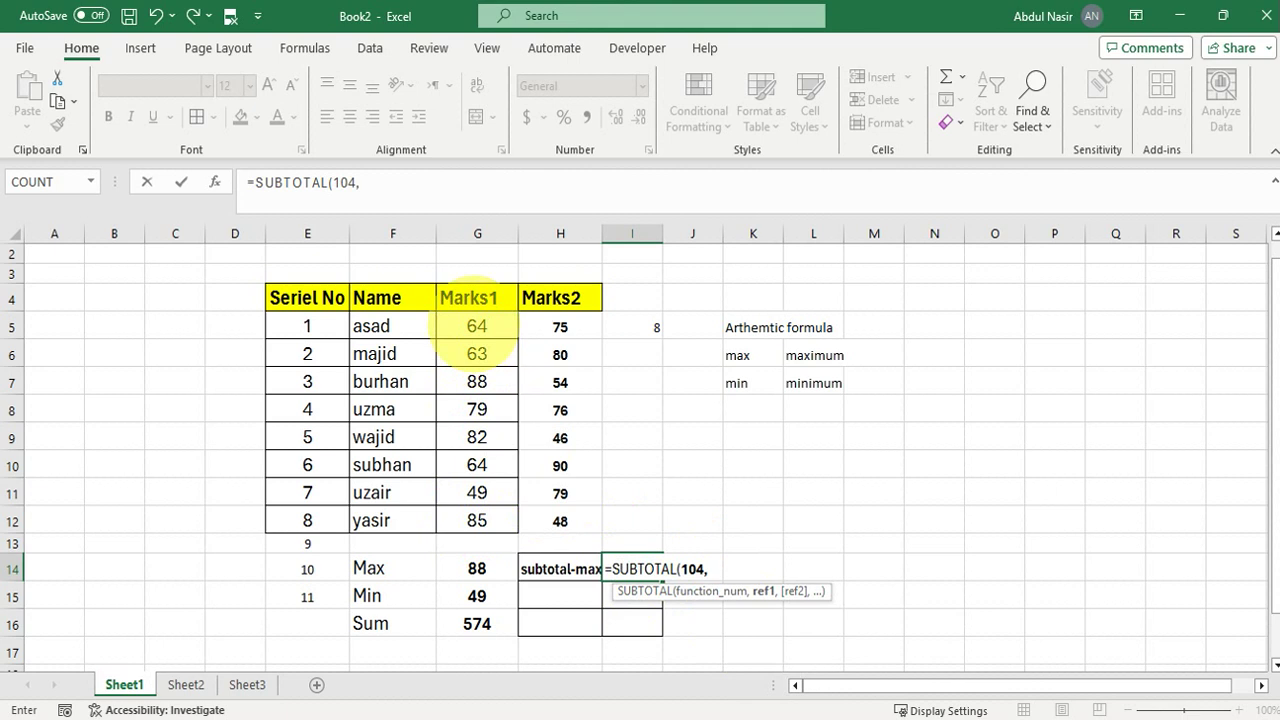
left_click_drag(477, 326, 477, 520)
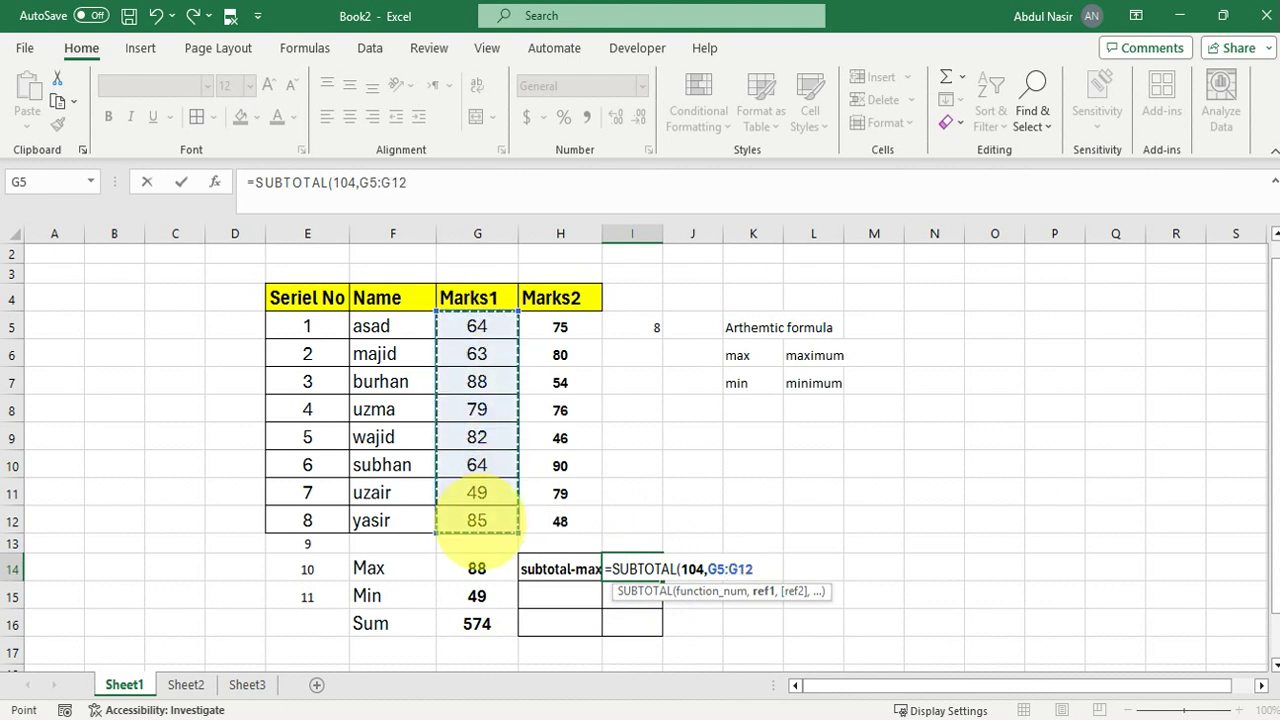
key("Return")
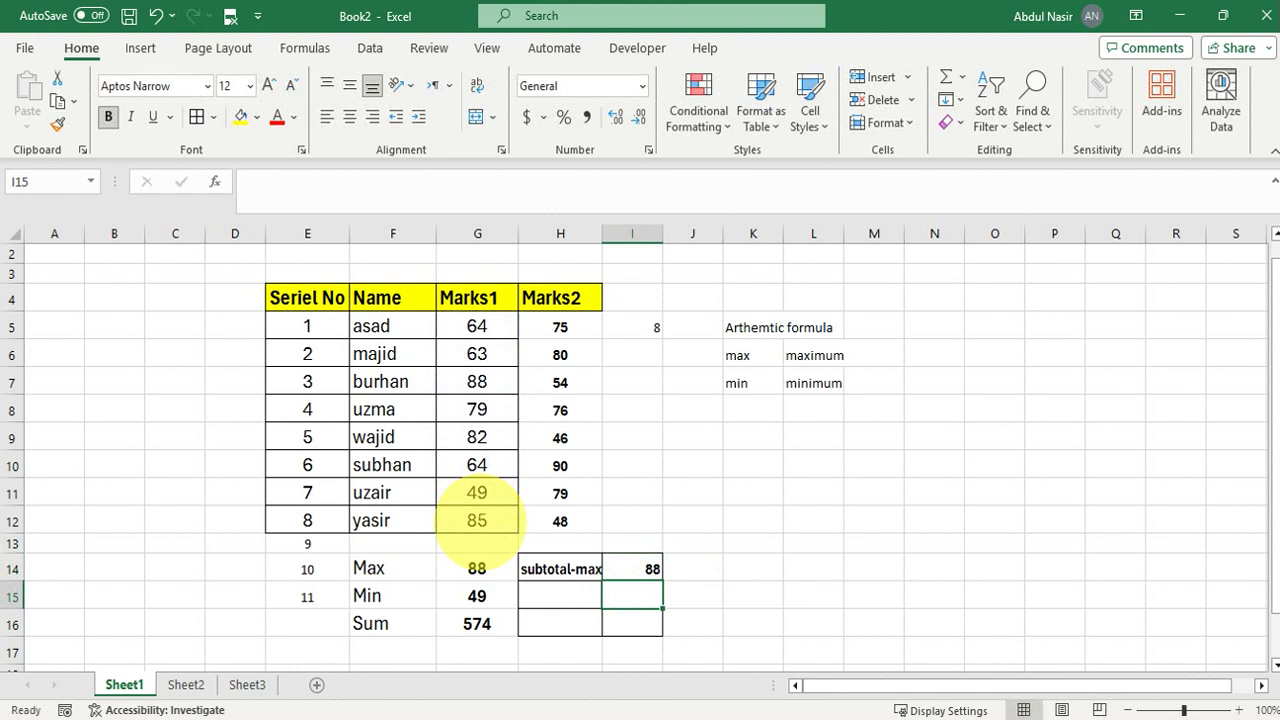
left_click(632, 568)
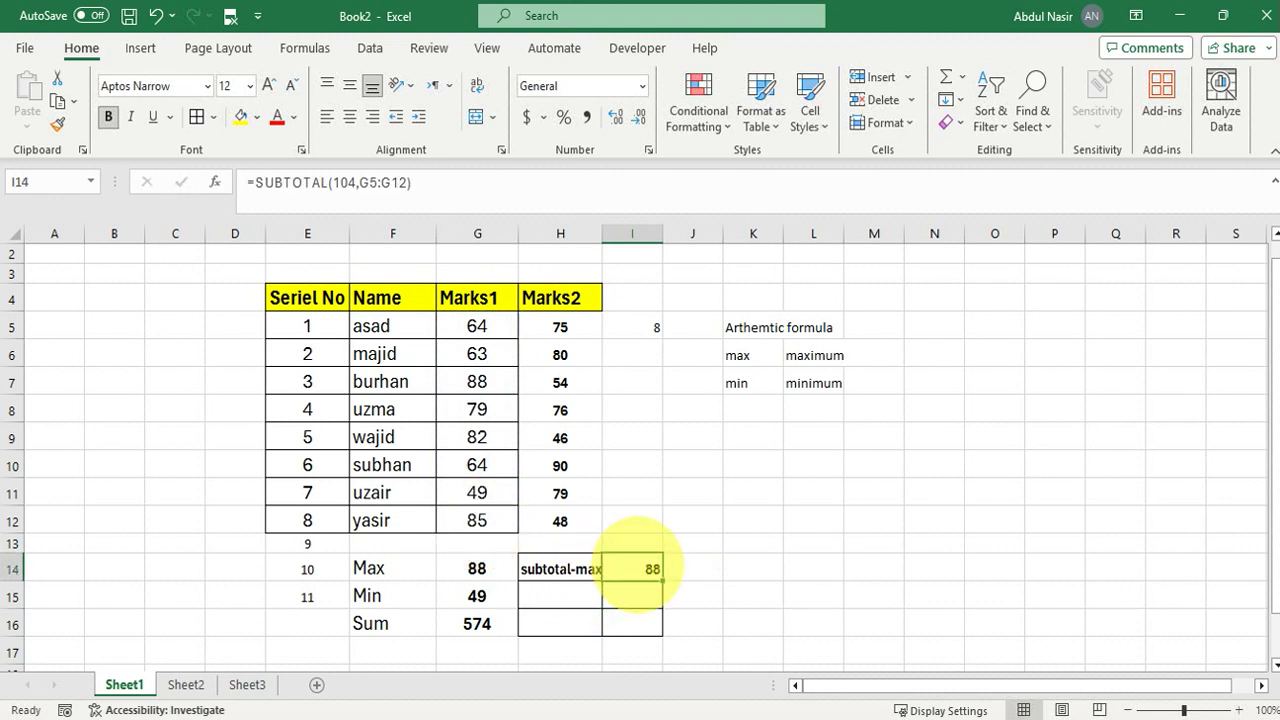
left_click(349, 116)
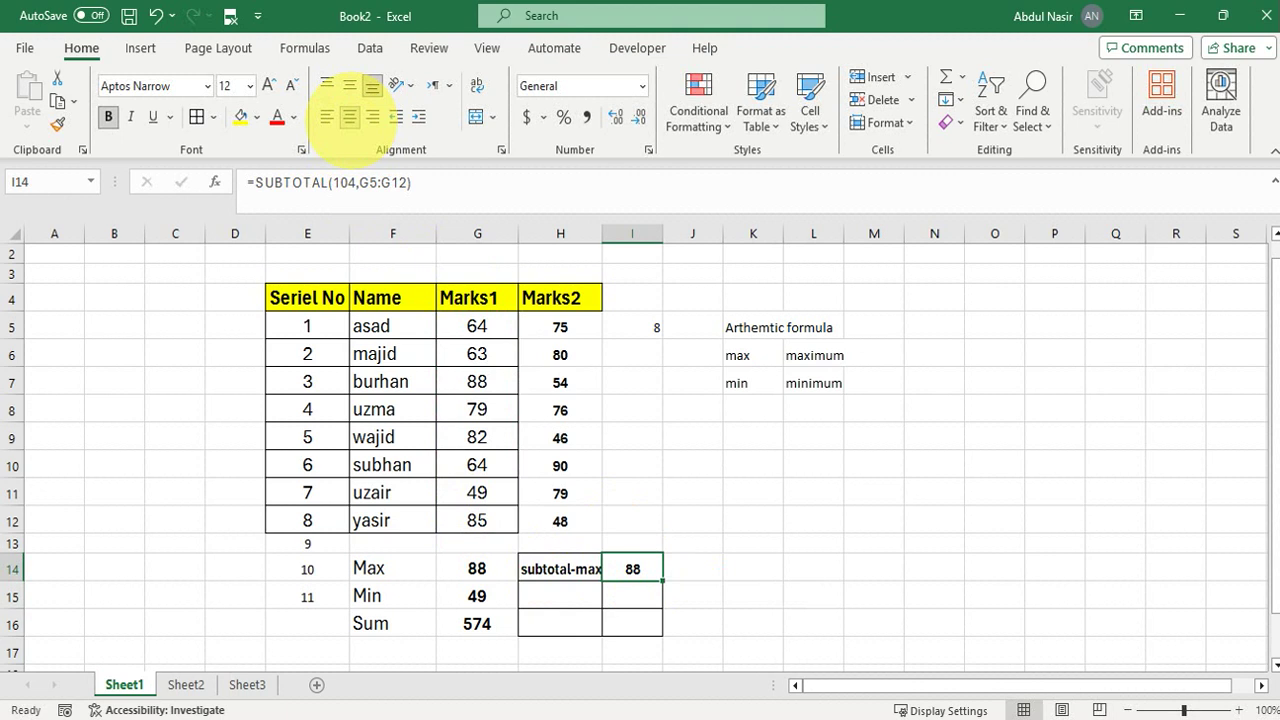
- Re-enter the 104 function number in the I14 SUBTOTAL formula
double_click(624, 568)
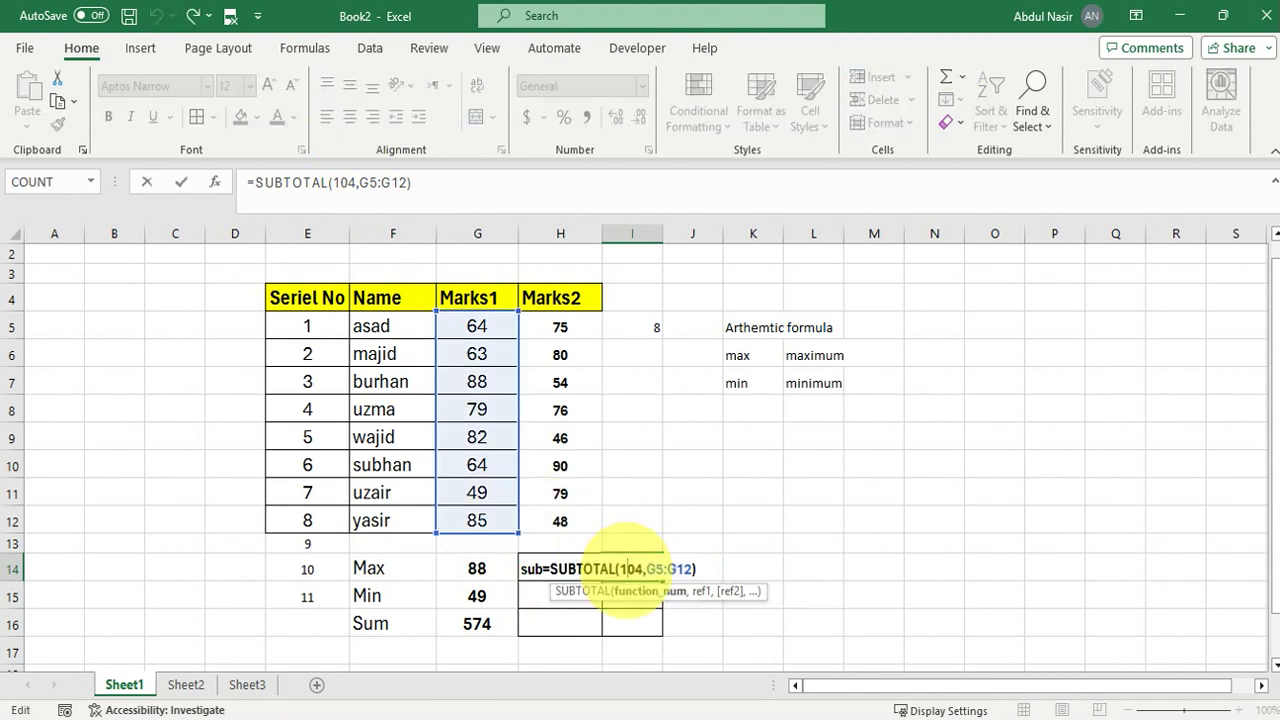
double_click(629, 568)
key("BackSpace")
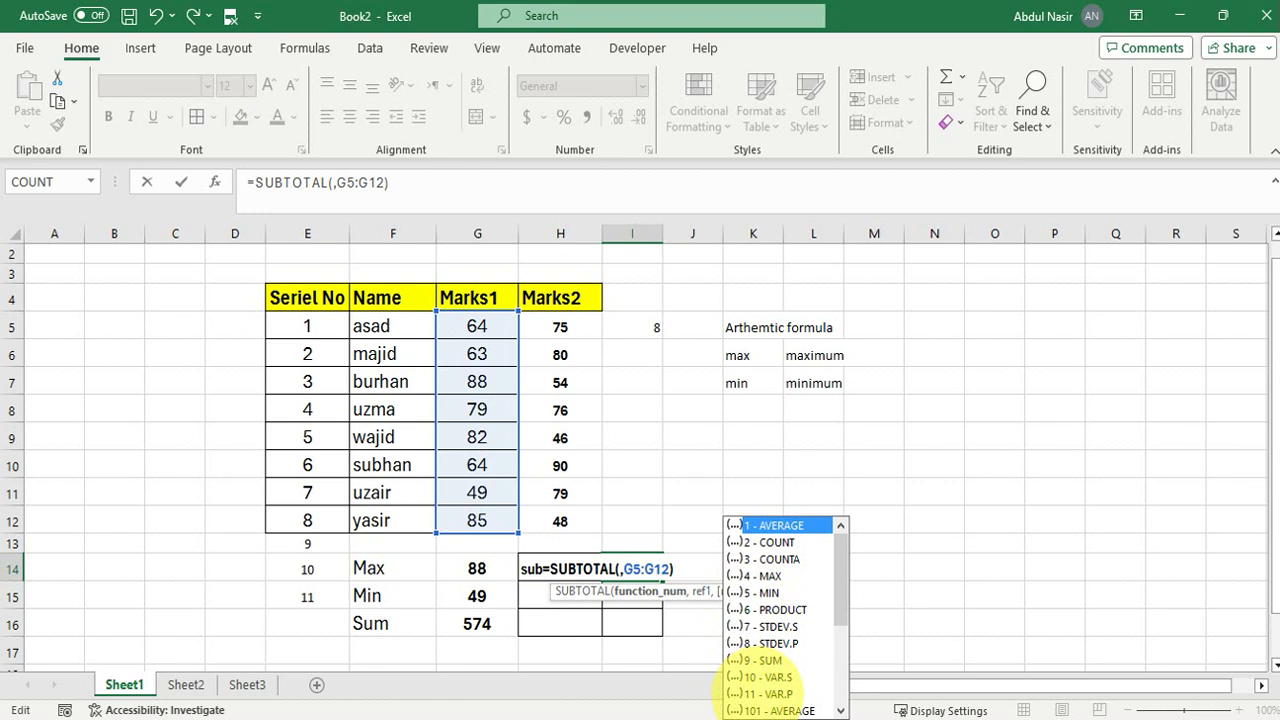
left_click_drag(846, 602, 860, 672)
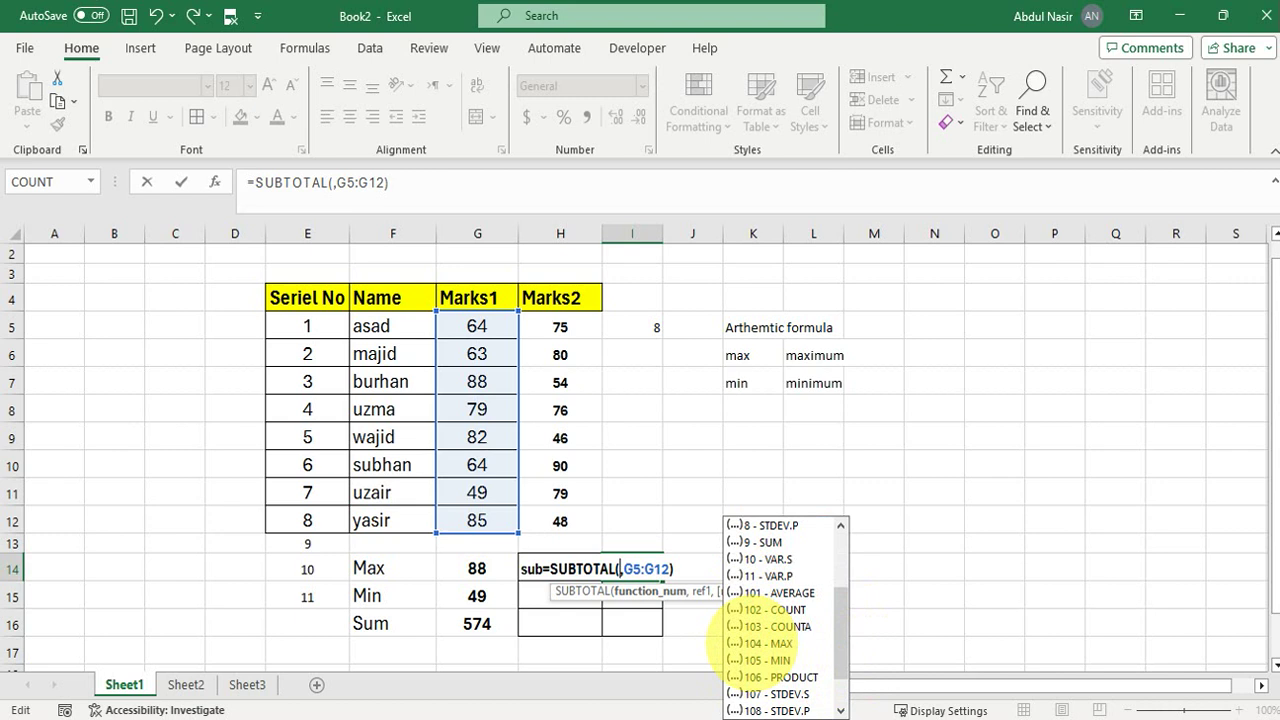
type("104")
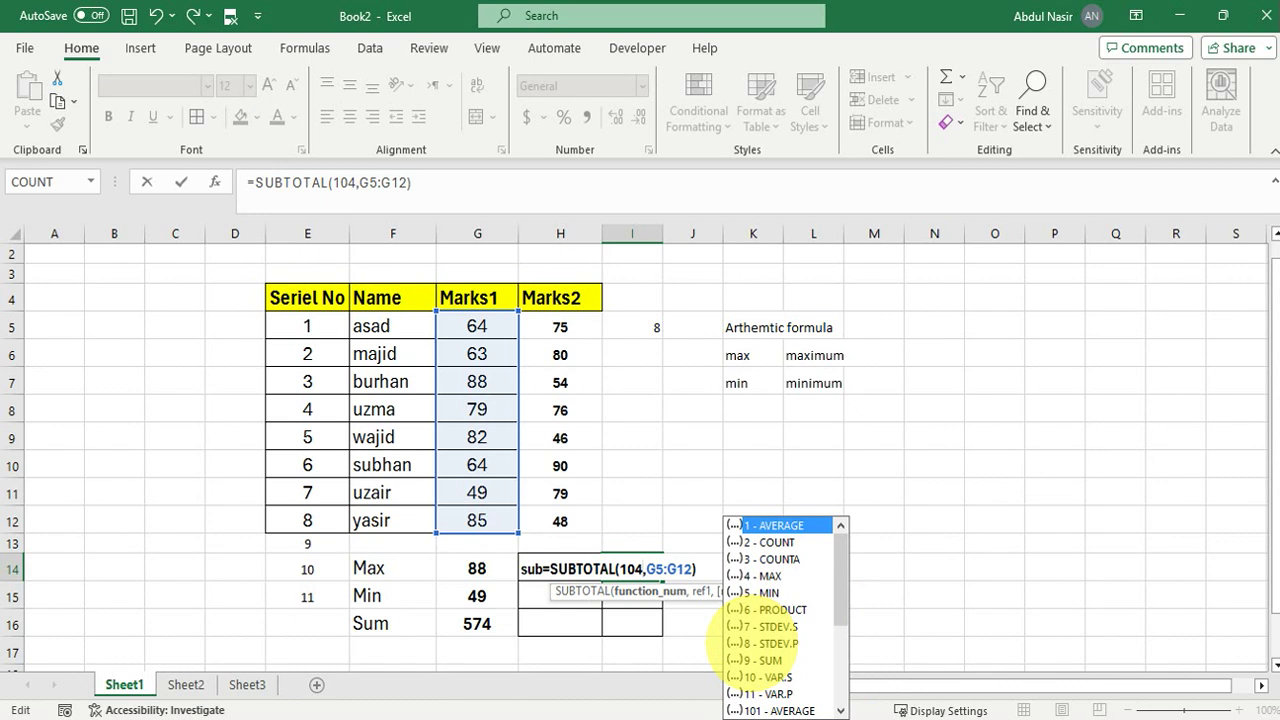
key("Return")
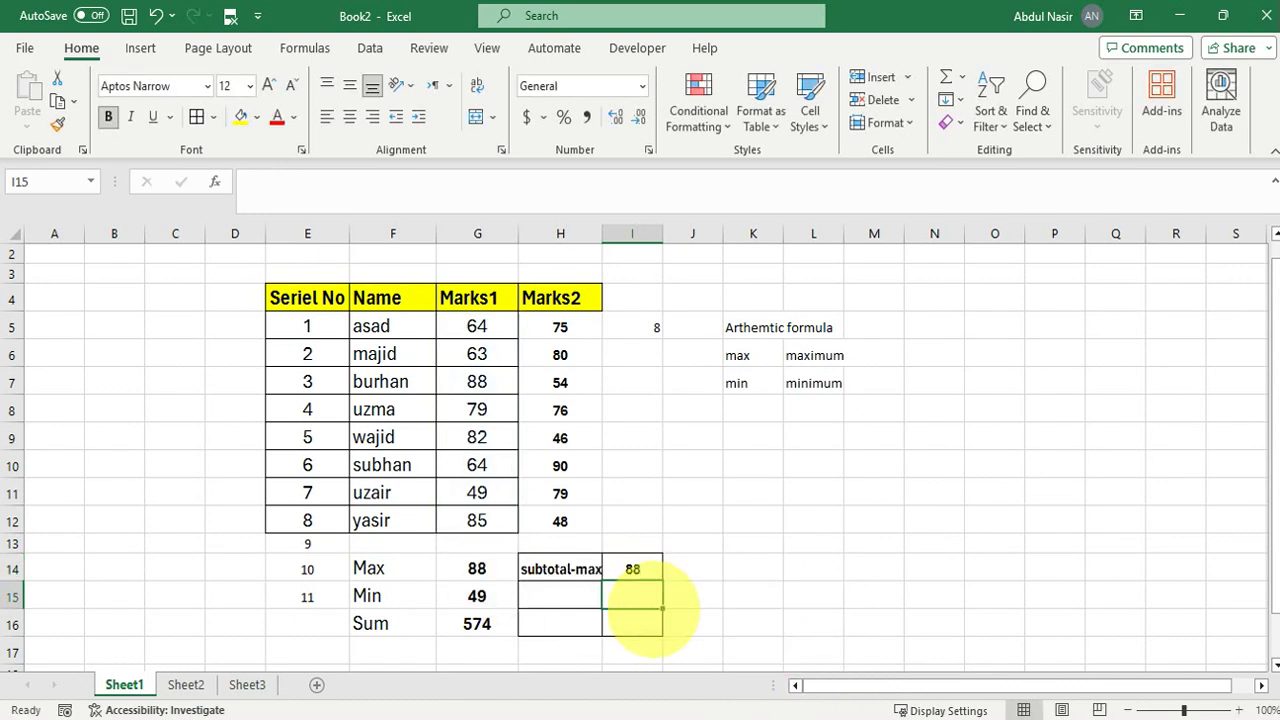
- Label H15 'subtotal-min', overriding the autocompleted 'subtotal-max'
left_click(563, 597)
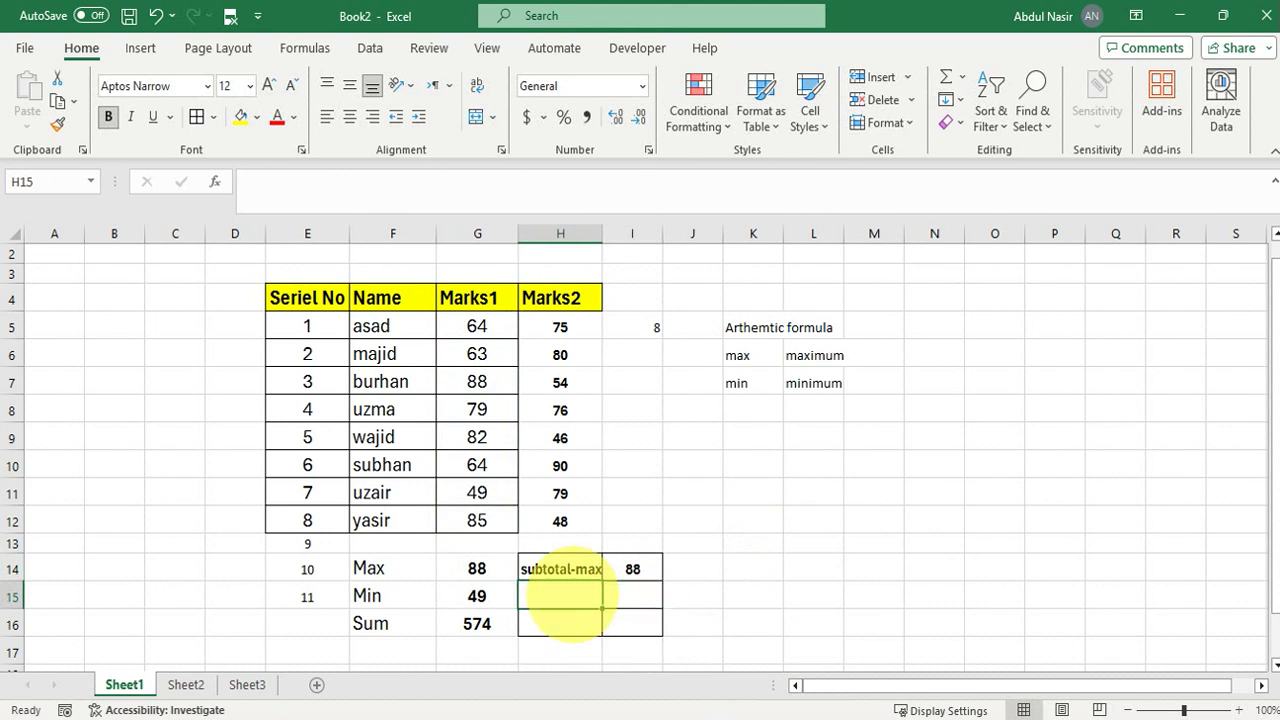
type("subtotal-")
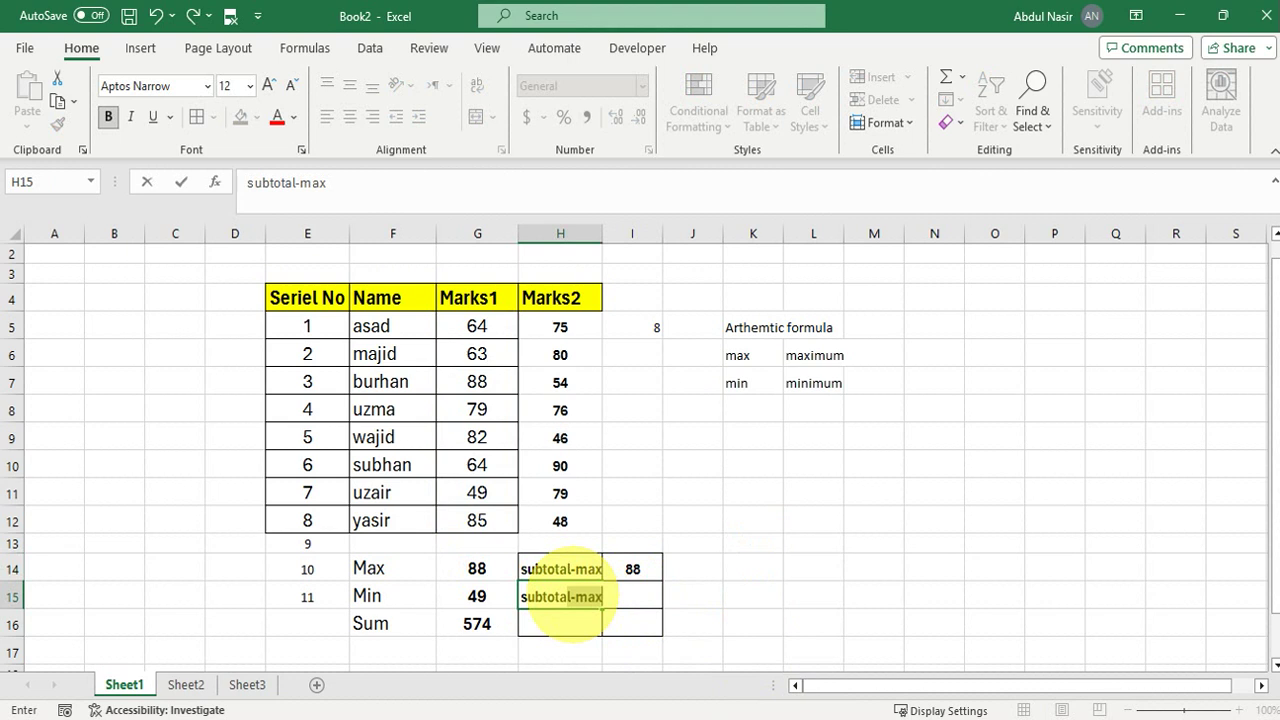
key("BackSpace")
type("l")
key("BackSpace")
type("-min")
key("F2")
left_click(635, 598)
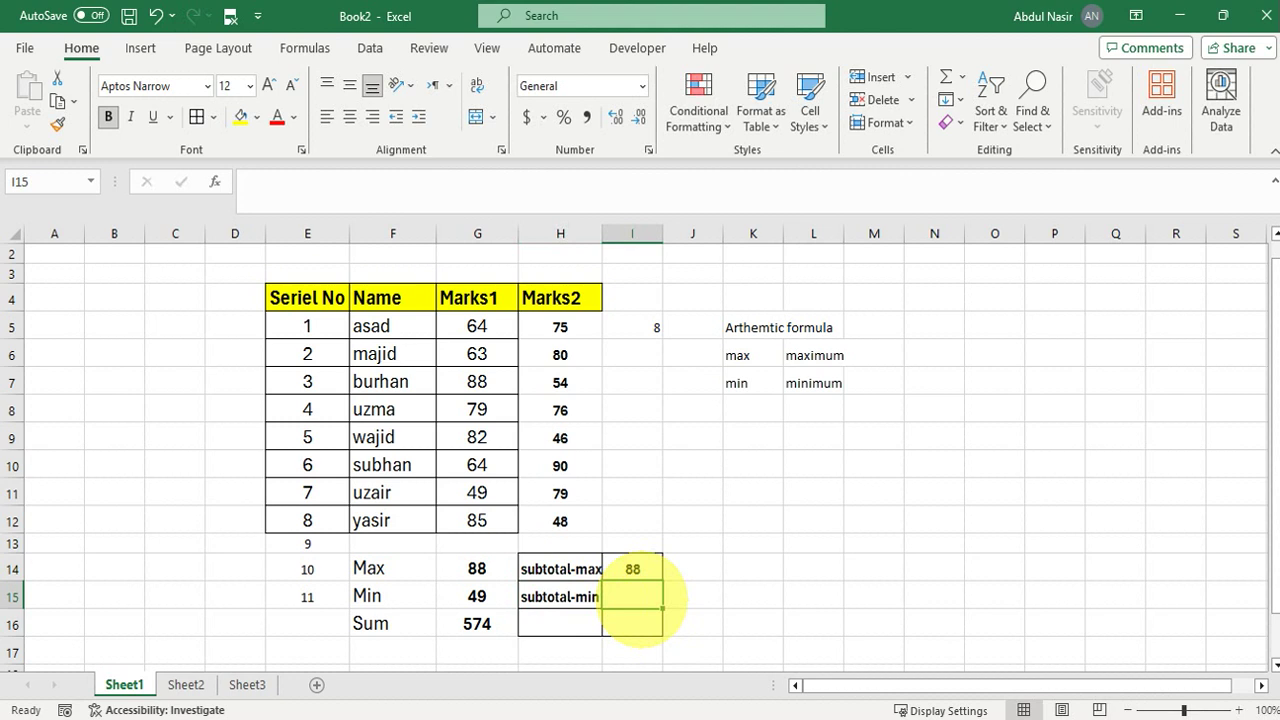
- Start a =SUBTOTAL( formula in I15 using the autocomplete suggestion
type("=subto")
key("BackSpace")
key("BackSpace")
type("n")
key("BackSpace")
type("to")
key("Tab")
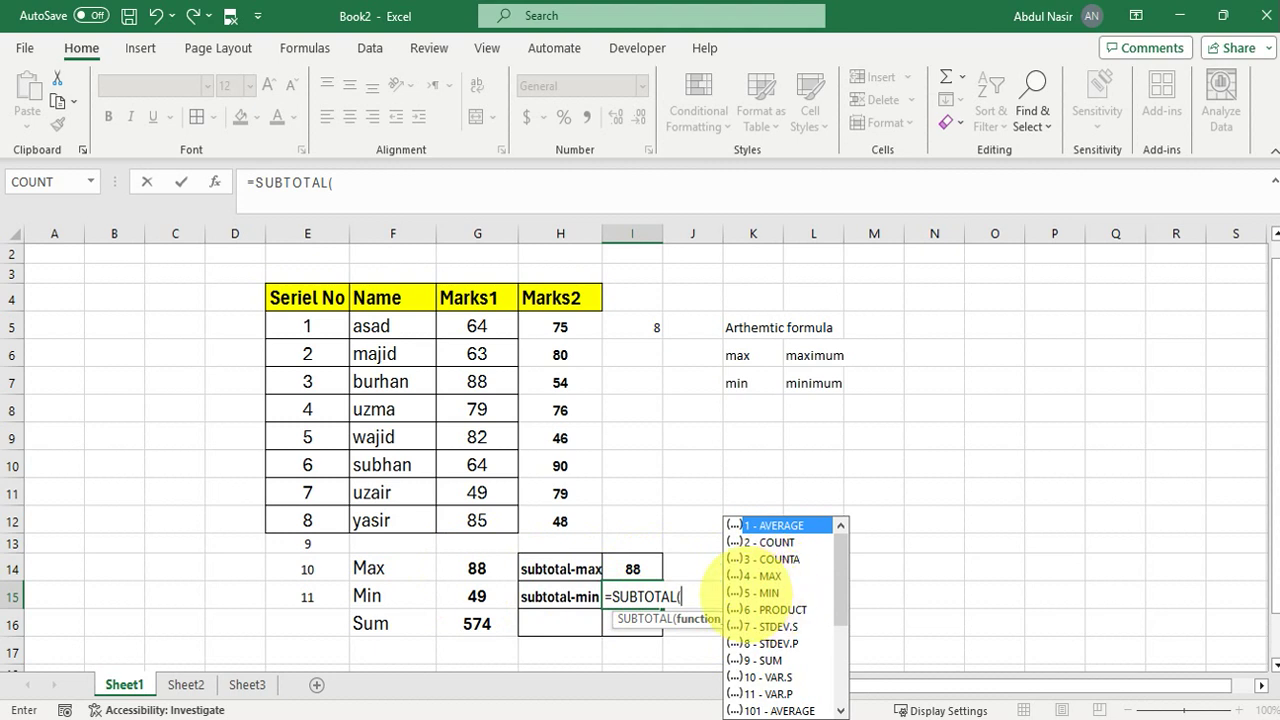
- Complete I15 as =SUBTOTAL(105,G5:G12), showing 49, with I14:I16 centred
type("105,")
left_click_drag(477, 326, 477, 515)
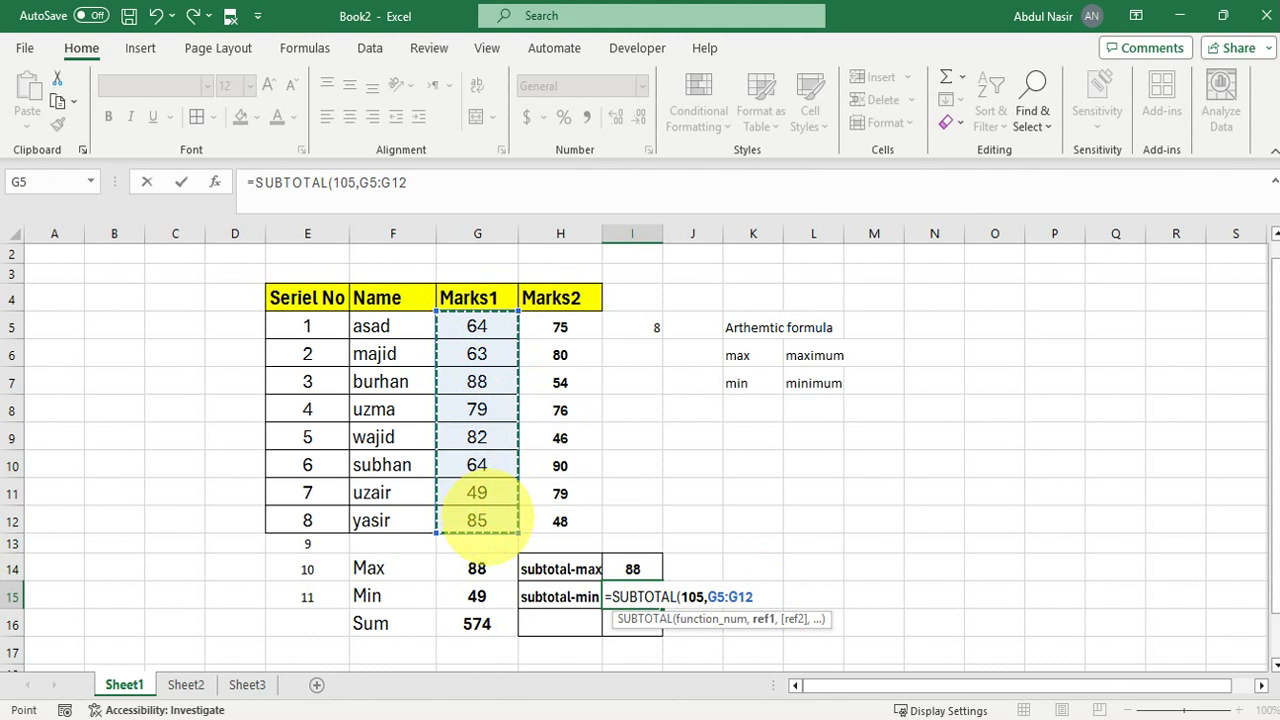
key("Return")
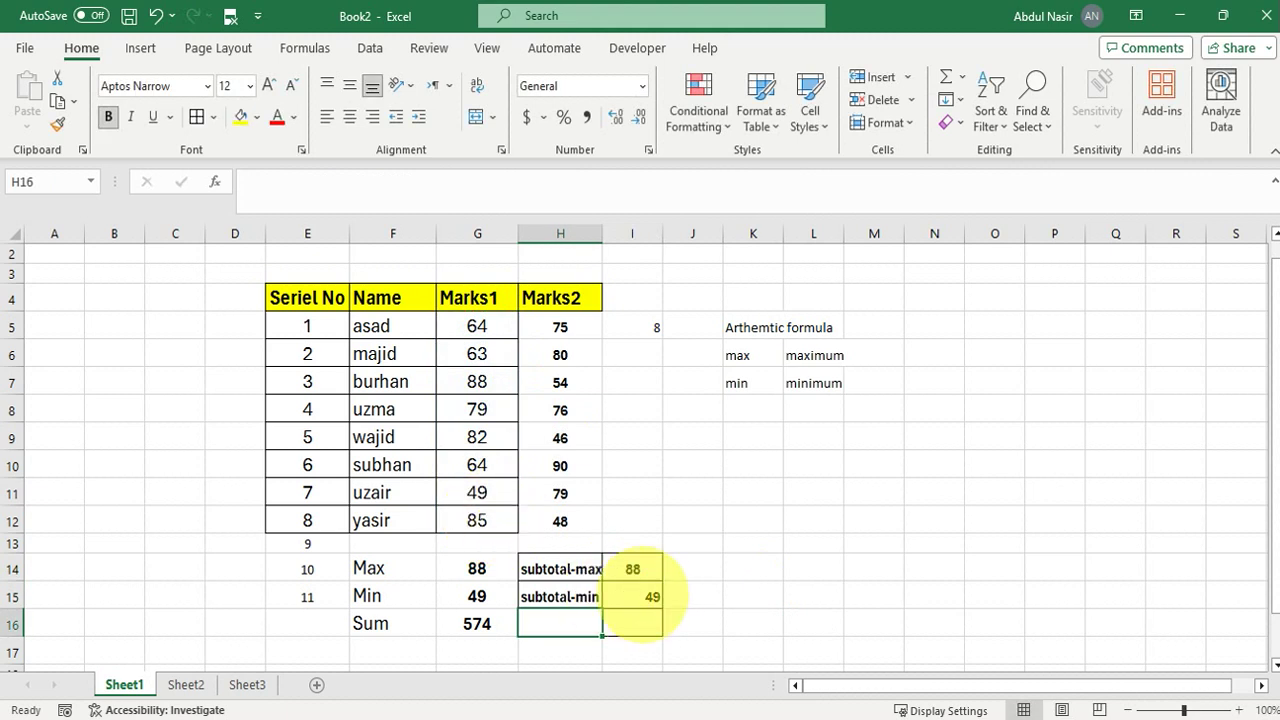
left_click_drag(632, 568, 632, 625)
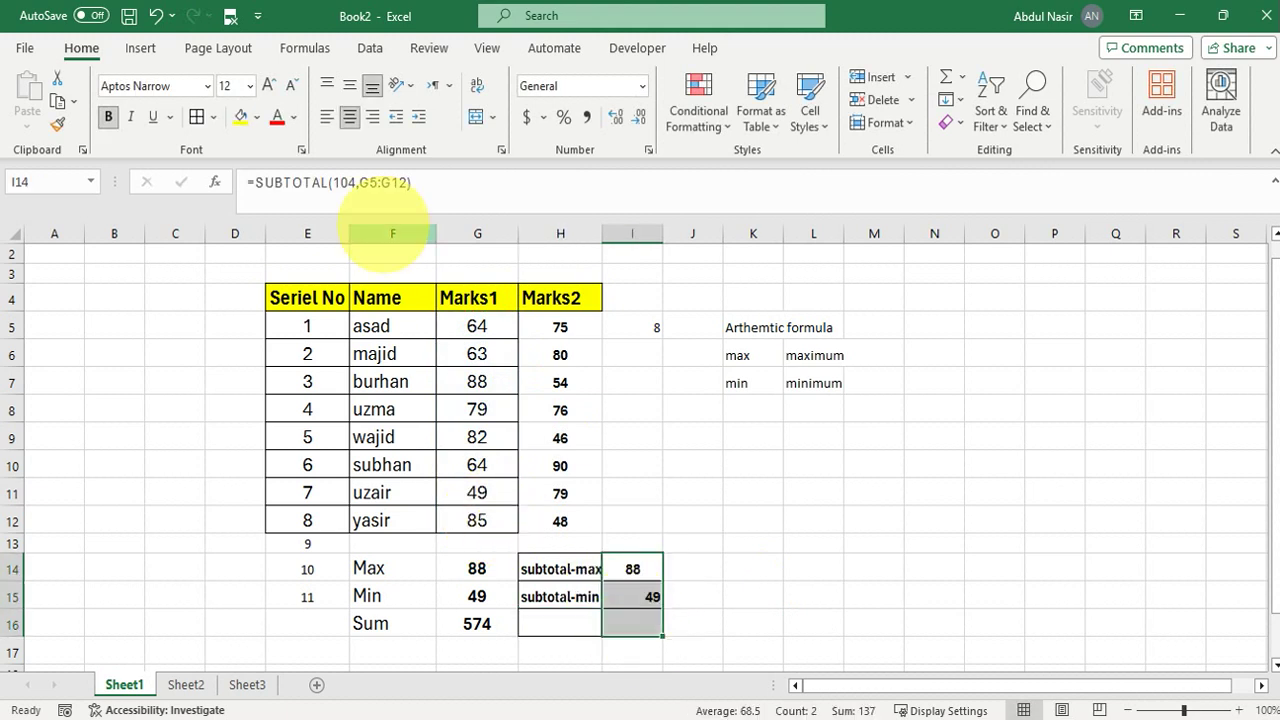
left_click(352, 117)
left_click(352, 117)
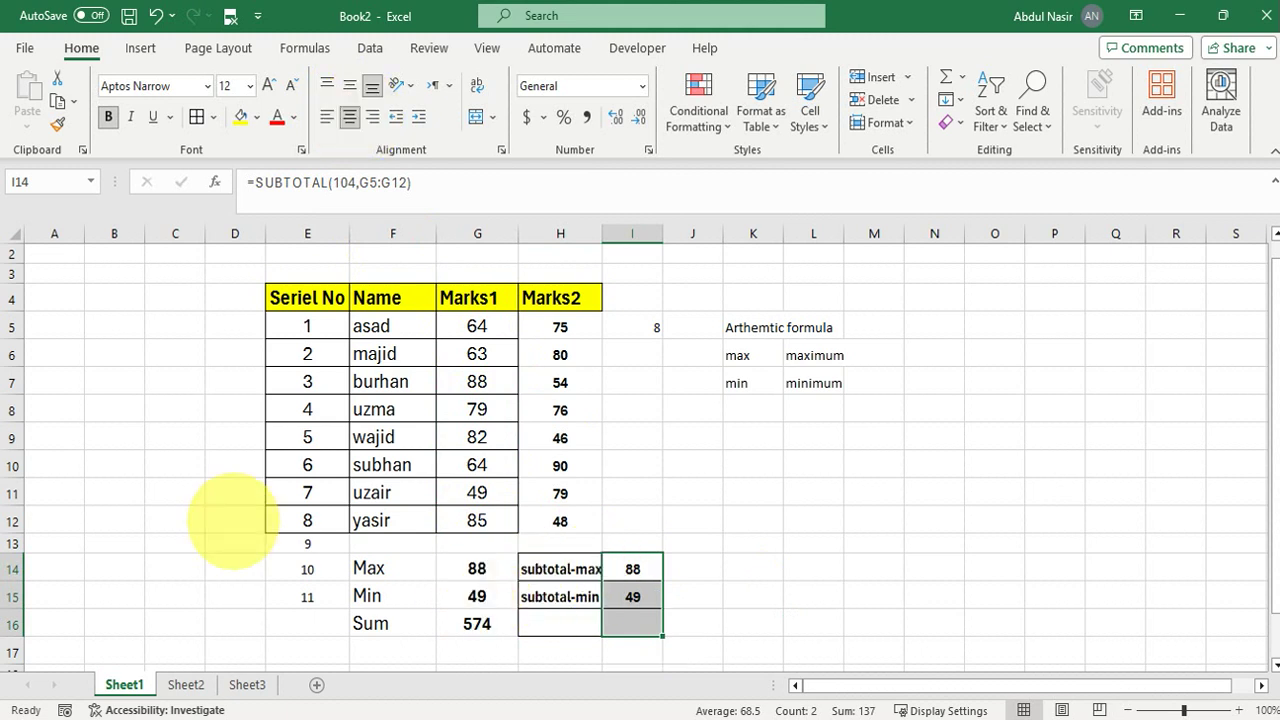
- Label H16 'sub-sum' and enter =SUBTOTAL(109,G5:G12) in I16, showing 574
left_click(553, 630)
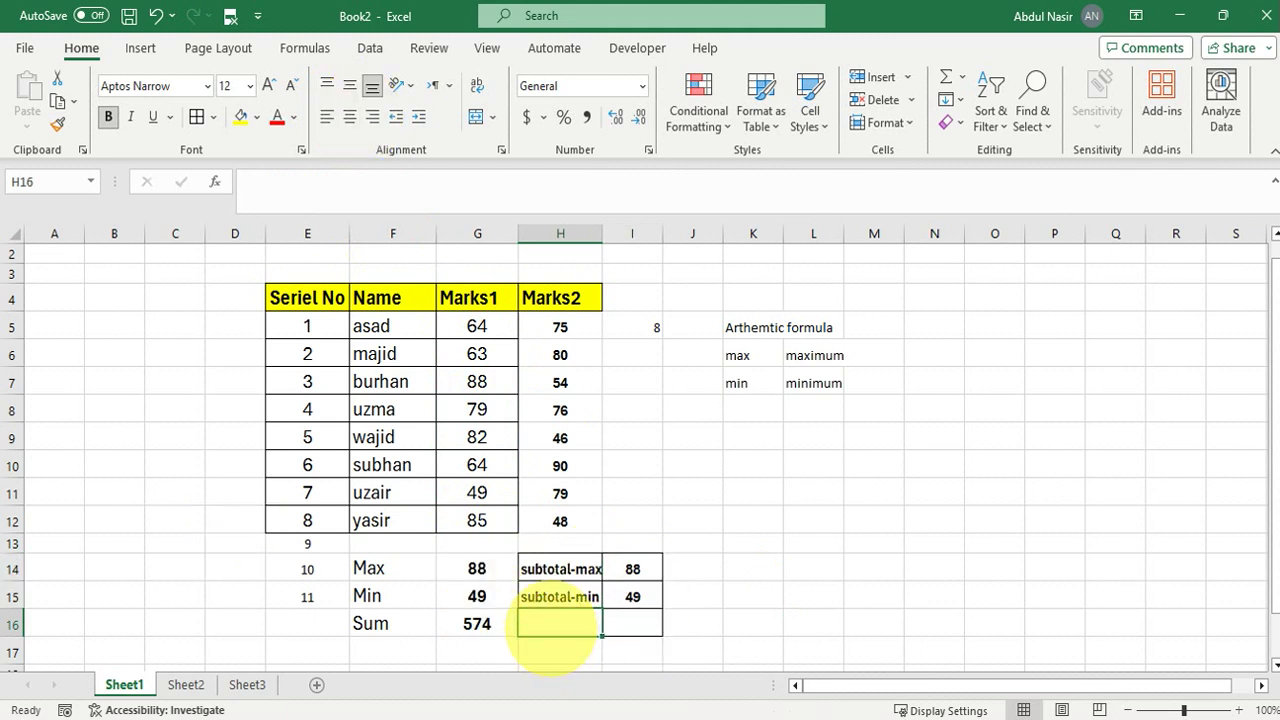
type("sub-sum")
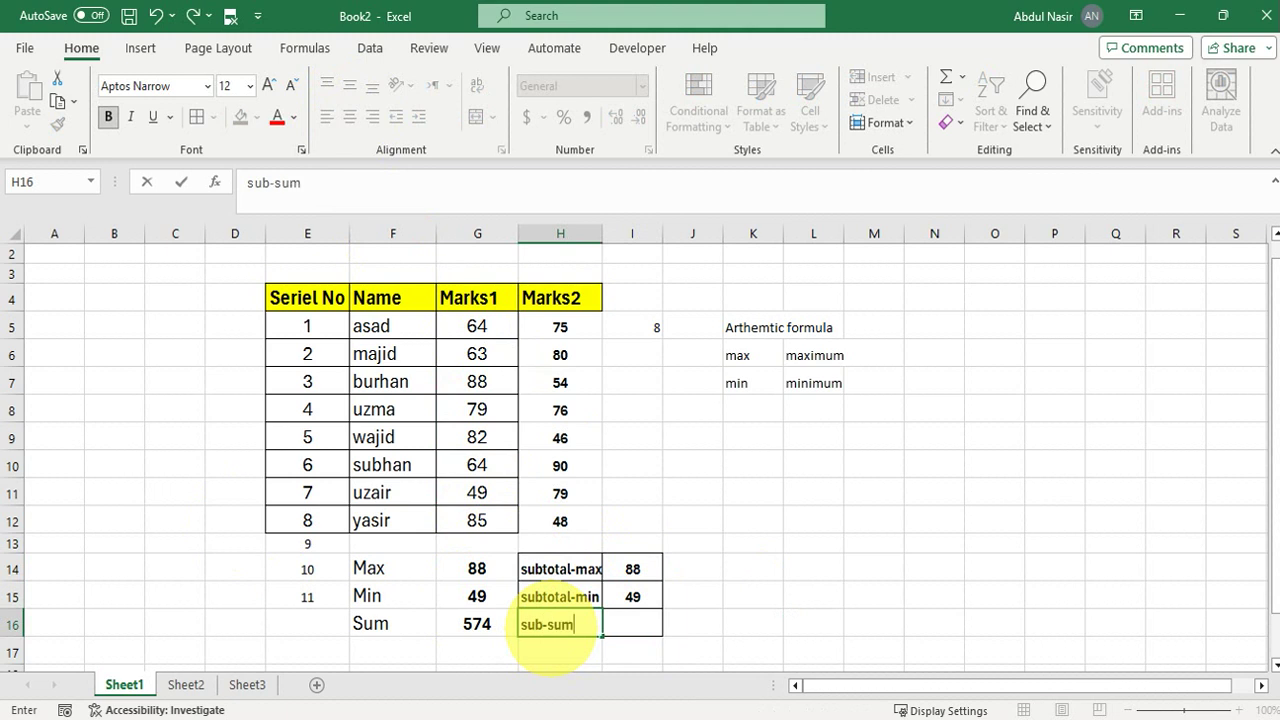
key("Tab")
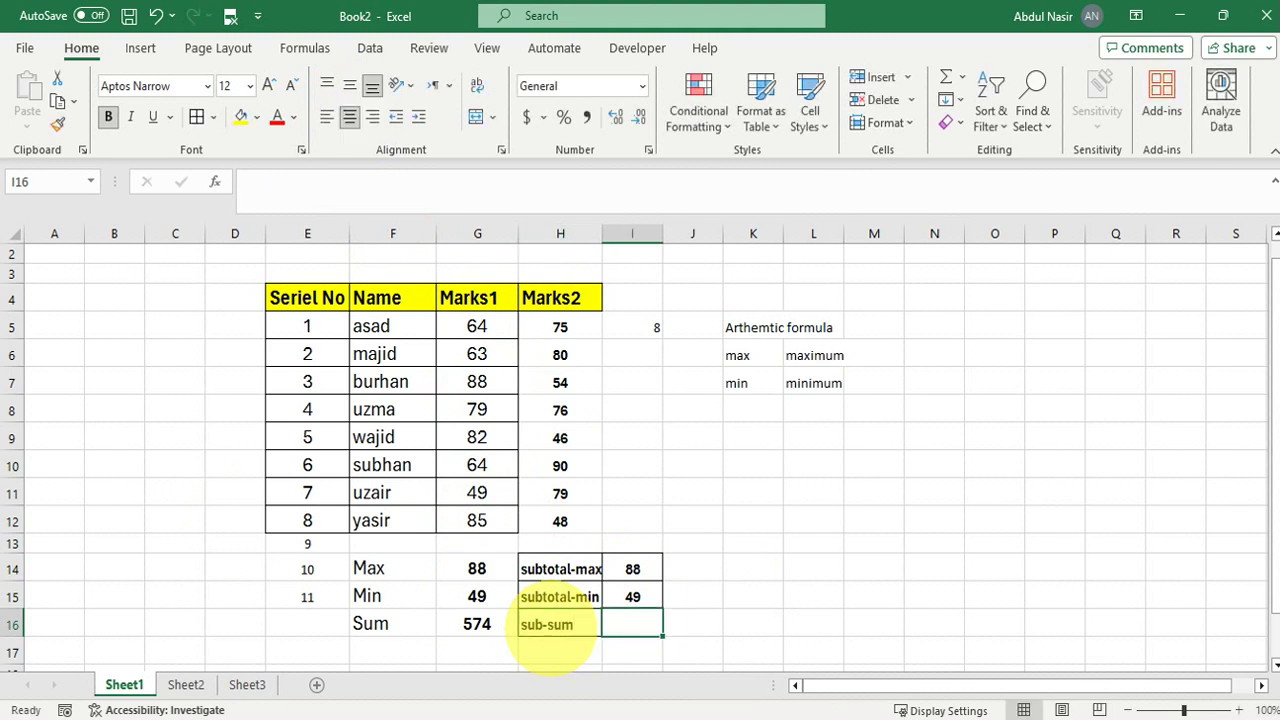
type("=subt")
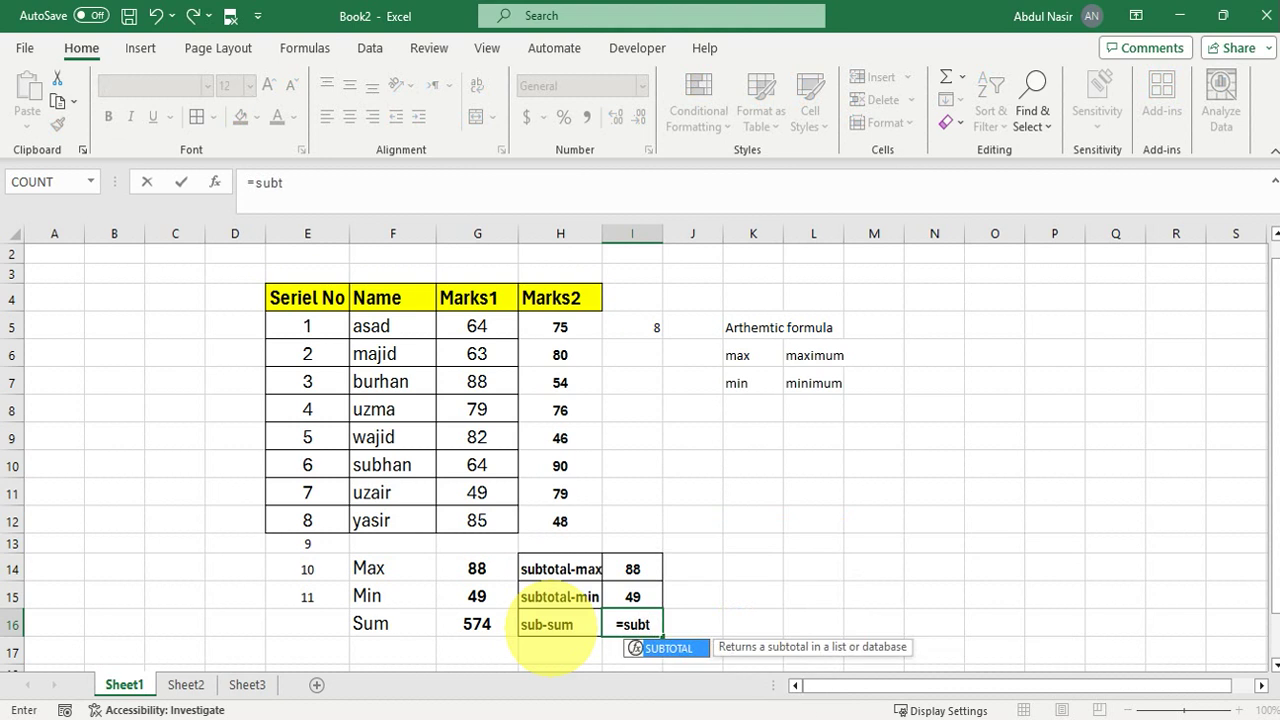
key("Tab")
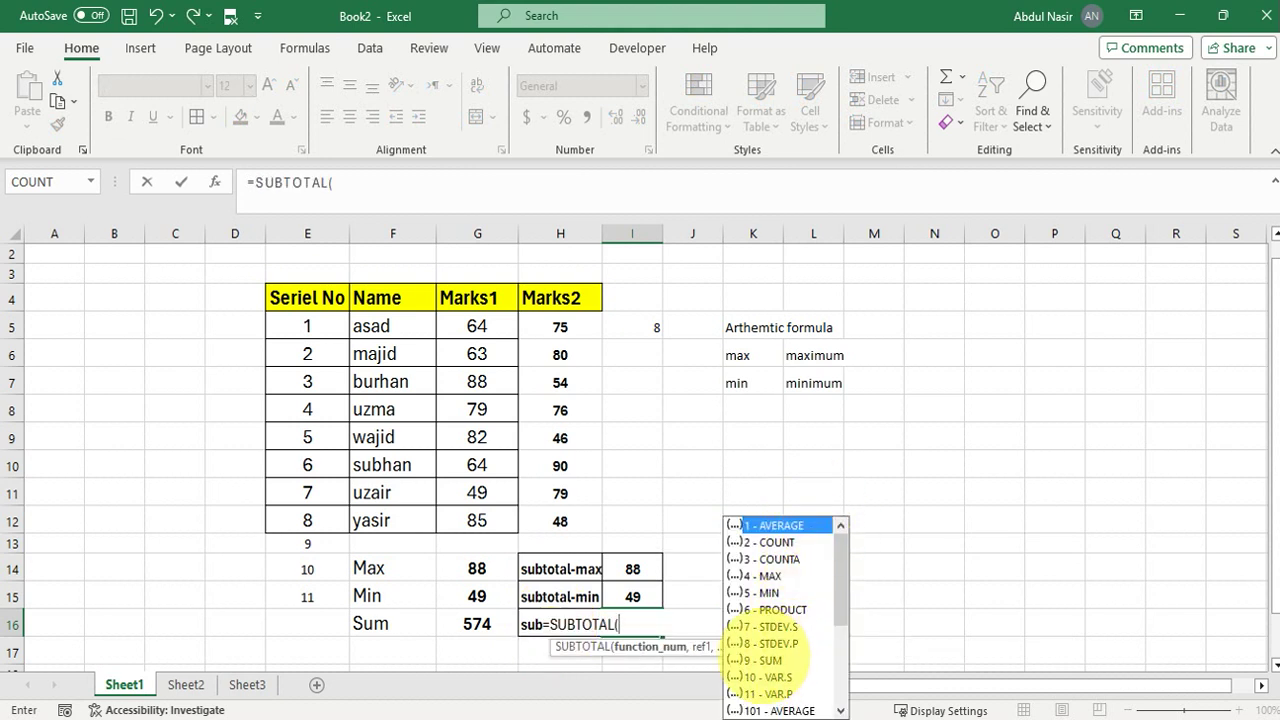
type("109")
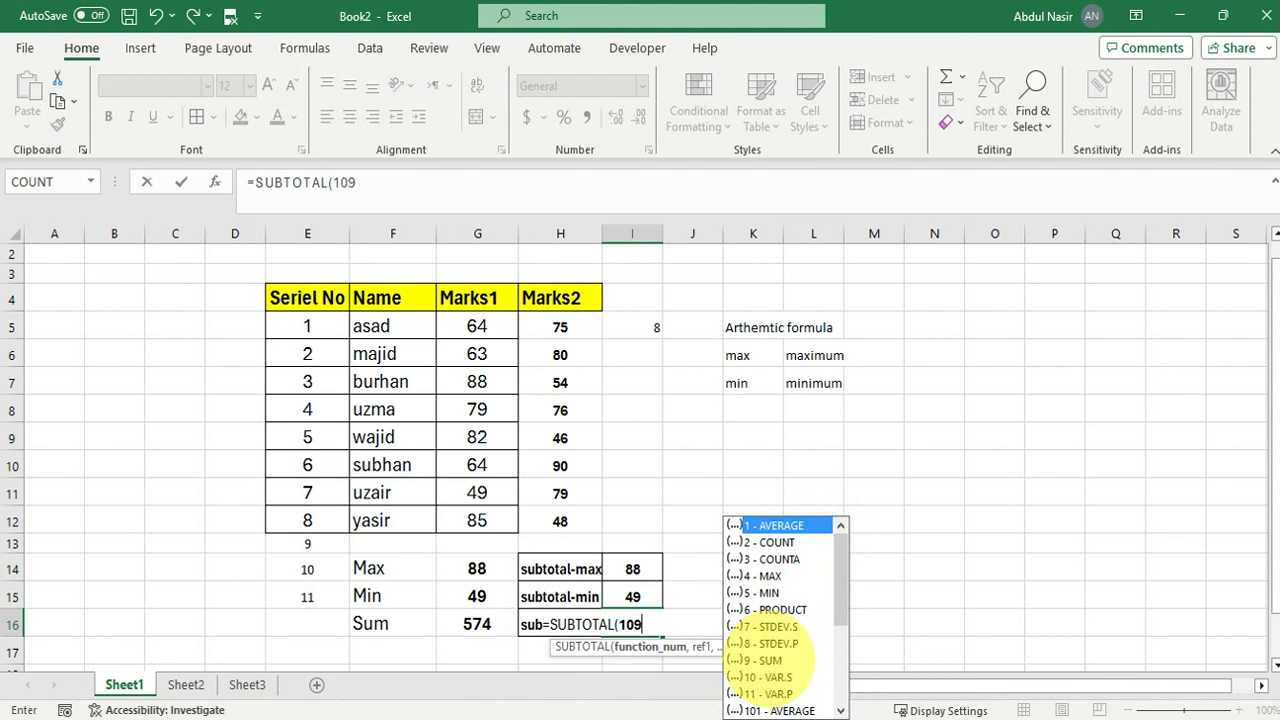
type(",")
left_click(476, 335)
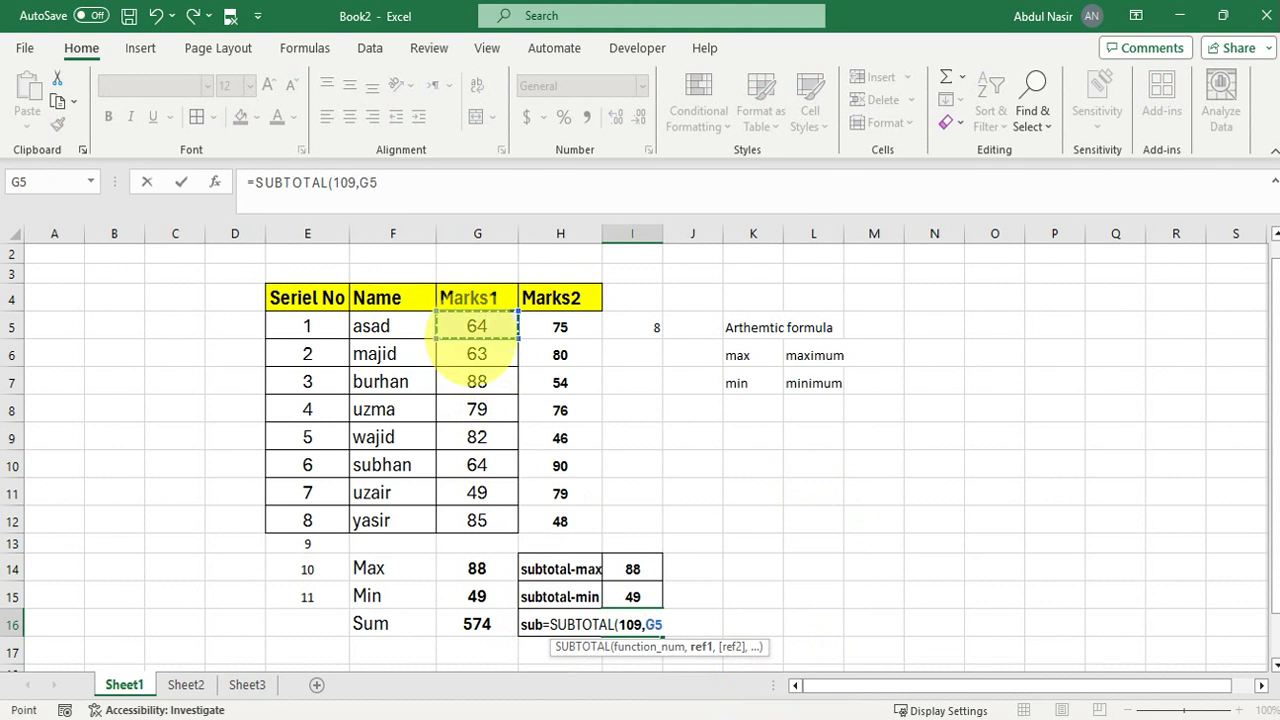
left_click_drag(476, 335, 476, 520)
key("Return")
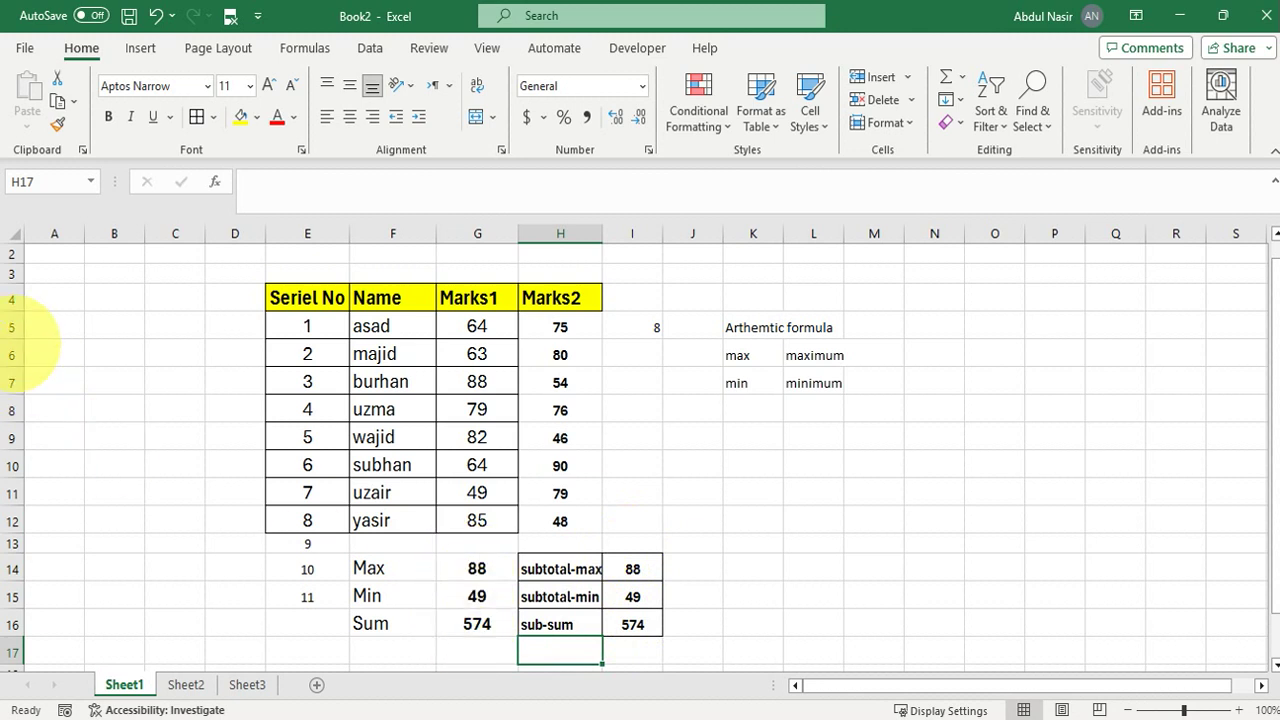
- Change the second student's Marks1 score in G6 from 63 to 34
left_click(14, 326)
left_click_drag(24, 332, 25, 421)
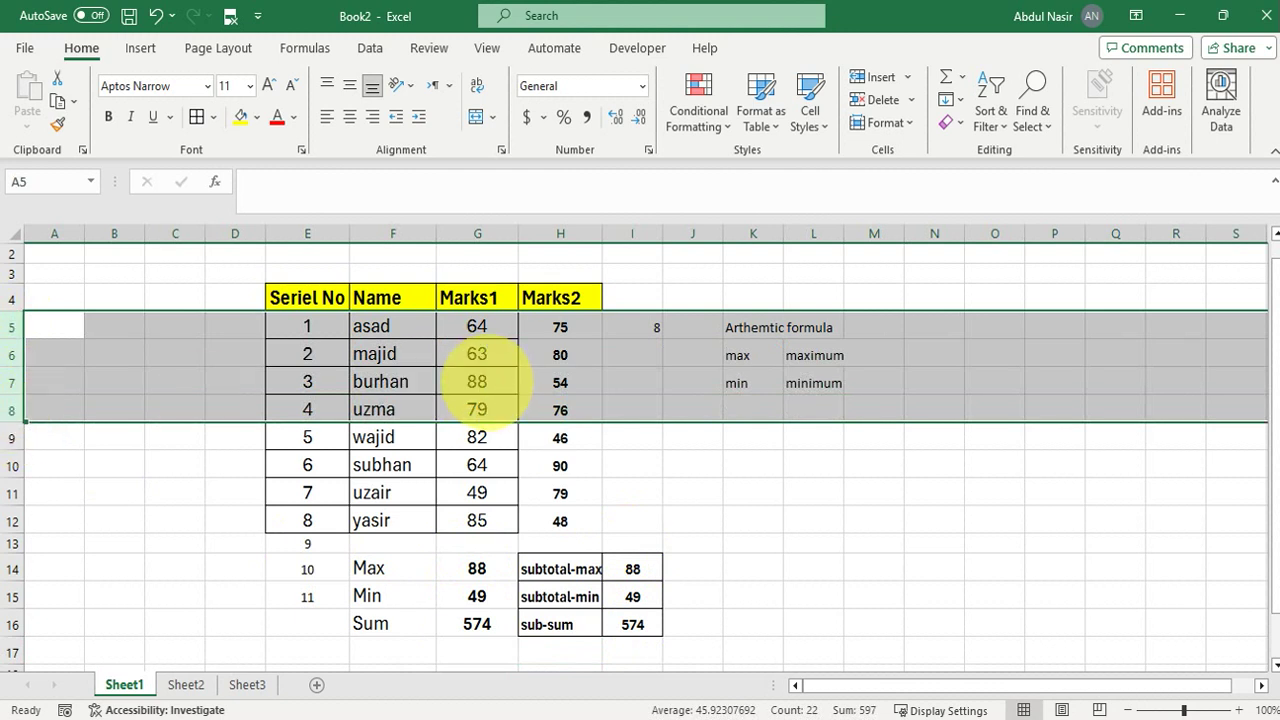
left_click(477, 355)
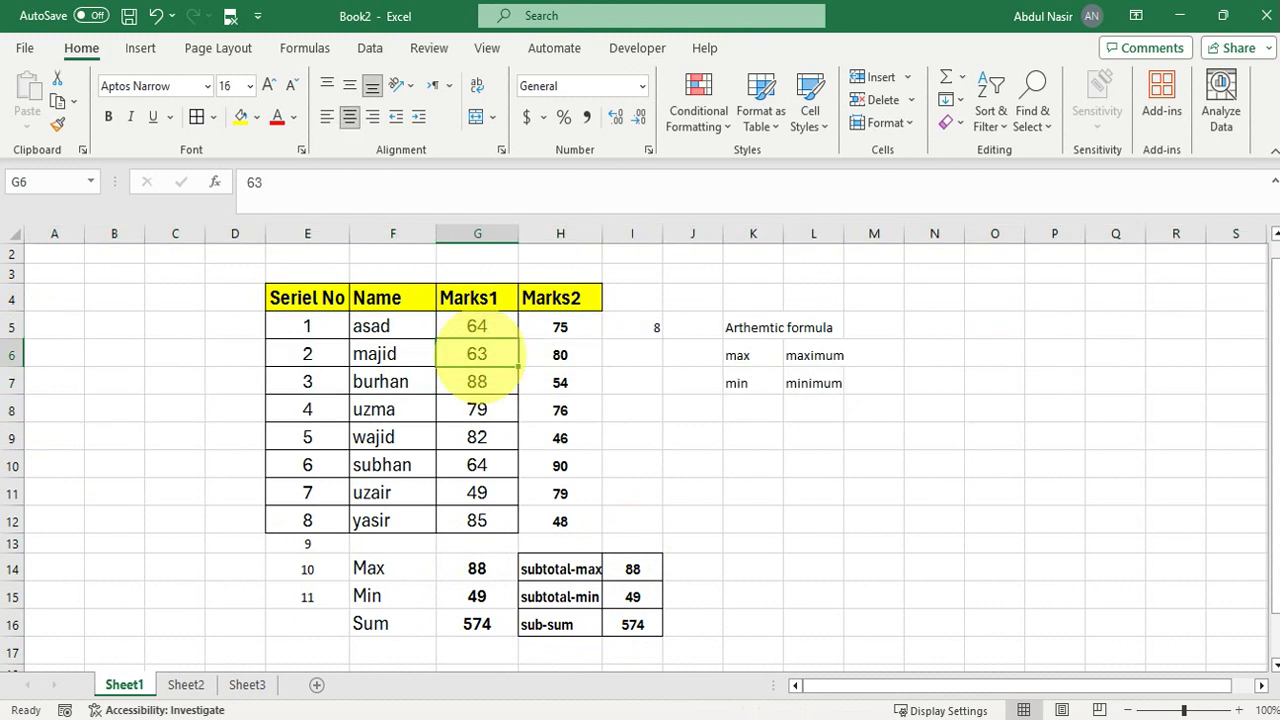
type("34")
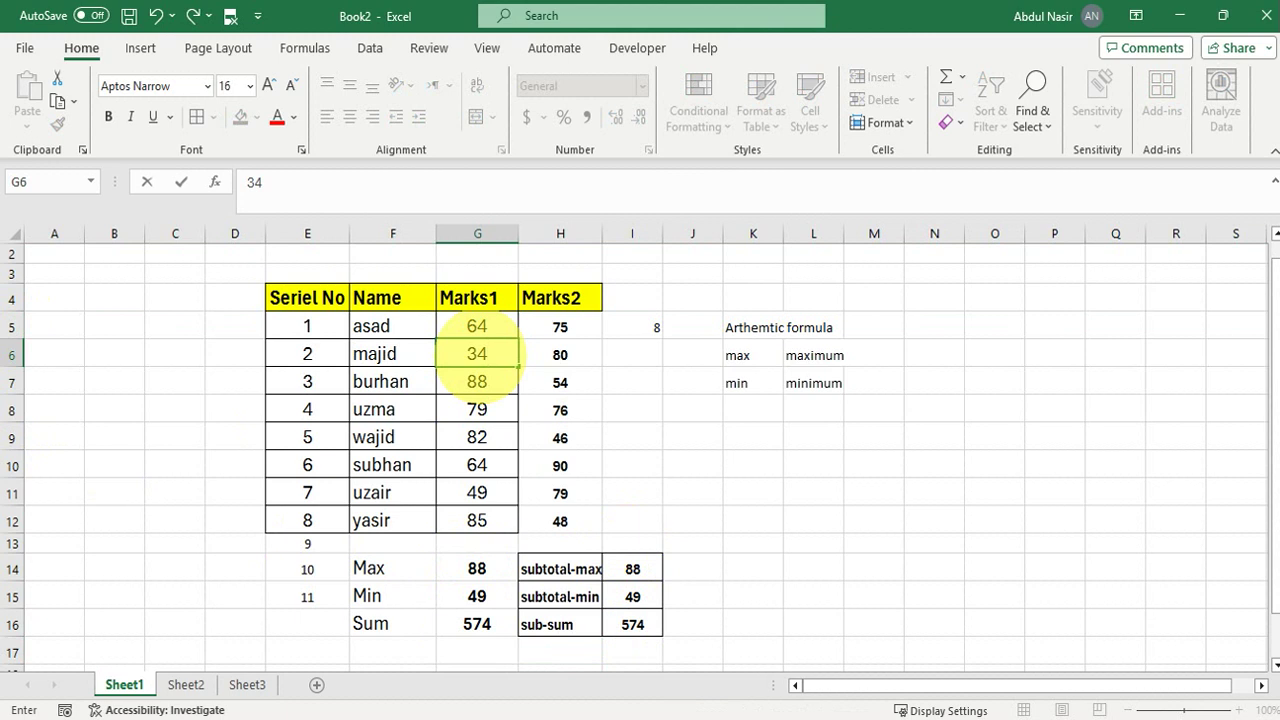
left_click(762, 466)
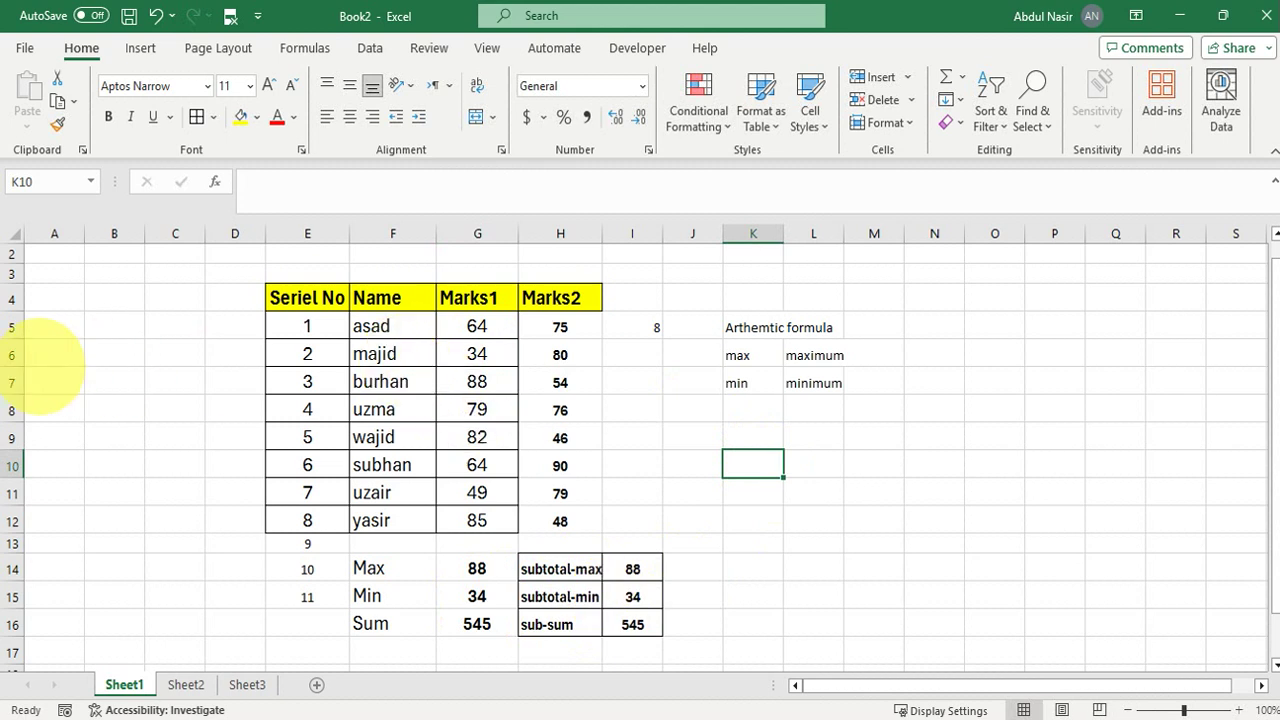
- Hide rows 6–9 so the subtotals drop to 85, 49 and 262
left_click_drag(20, 327, 25, 437)
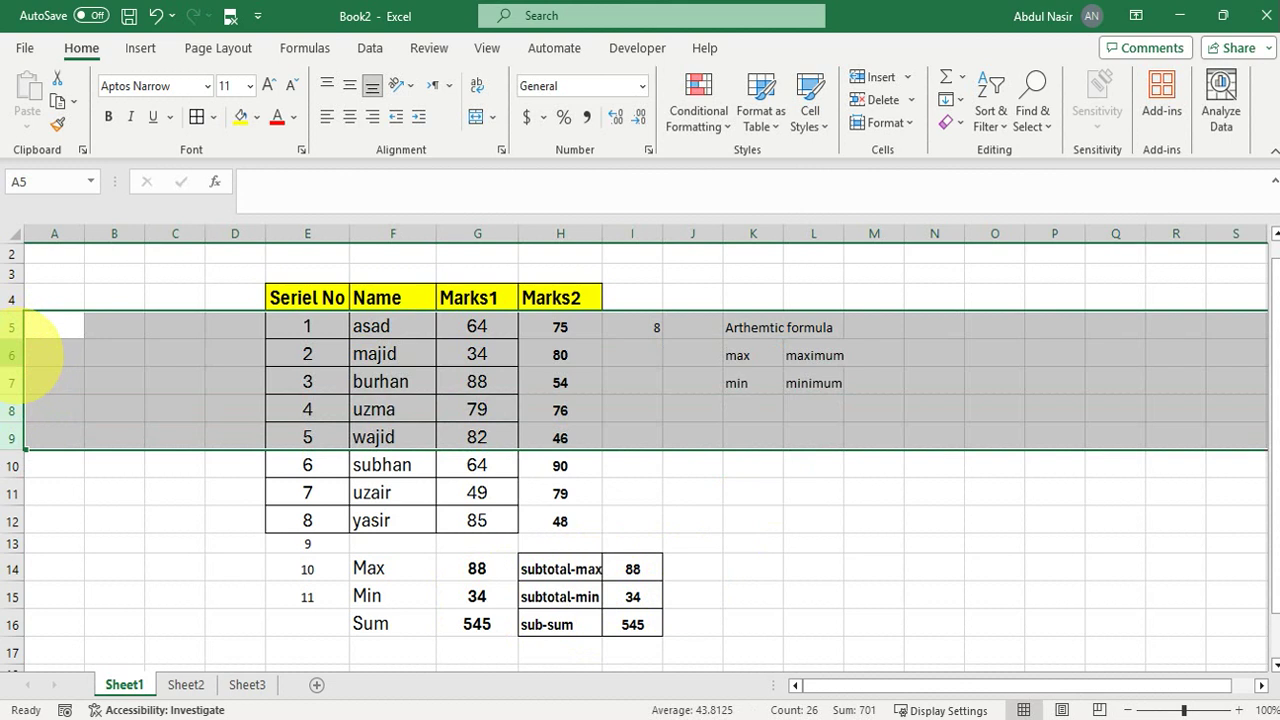
left_click(22, 355)
left_click_drag(25, 362, 25, 445)
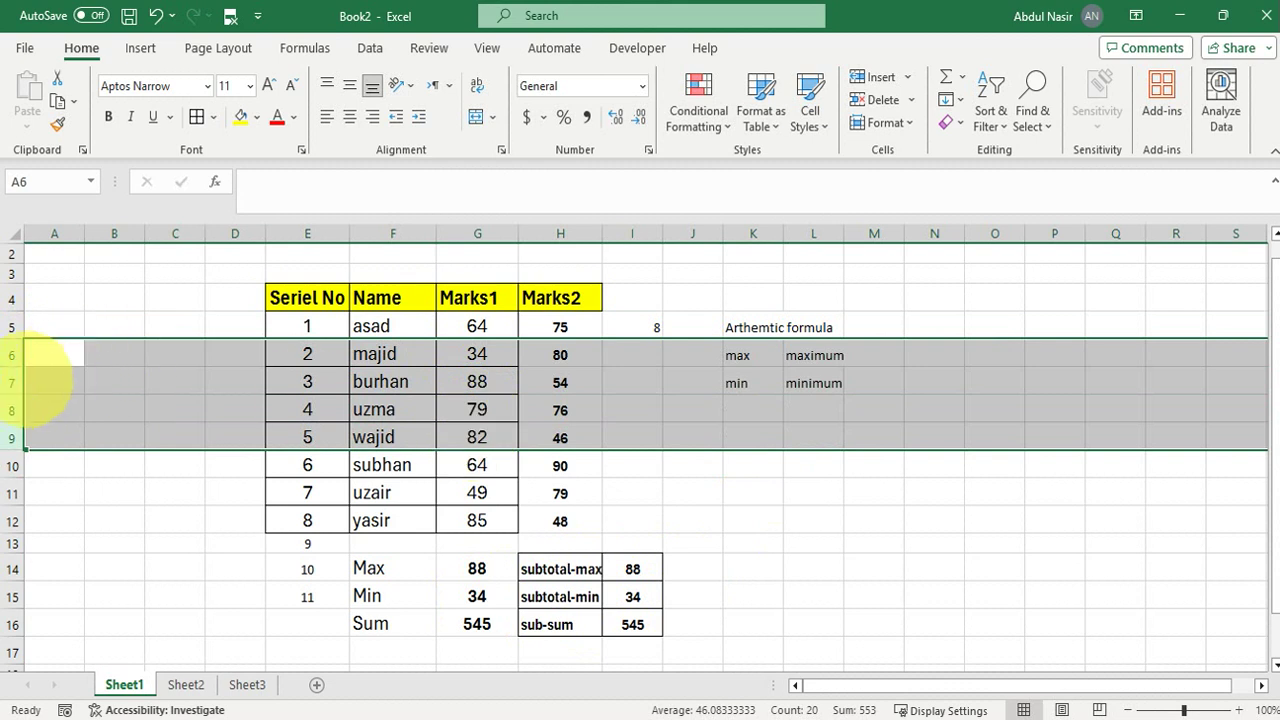
right_click(24, 390)
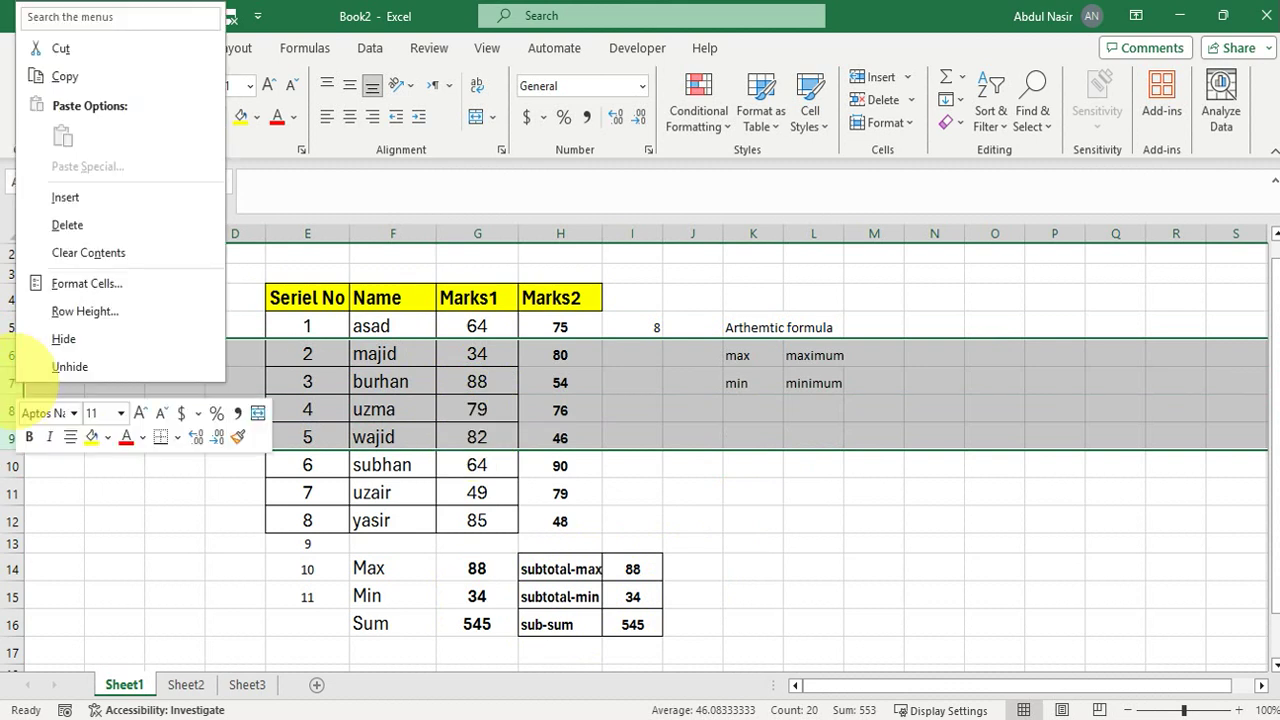
left_click(63, 339)
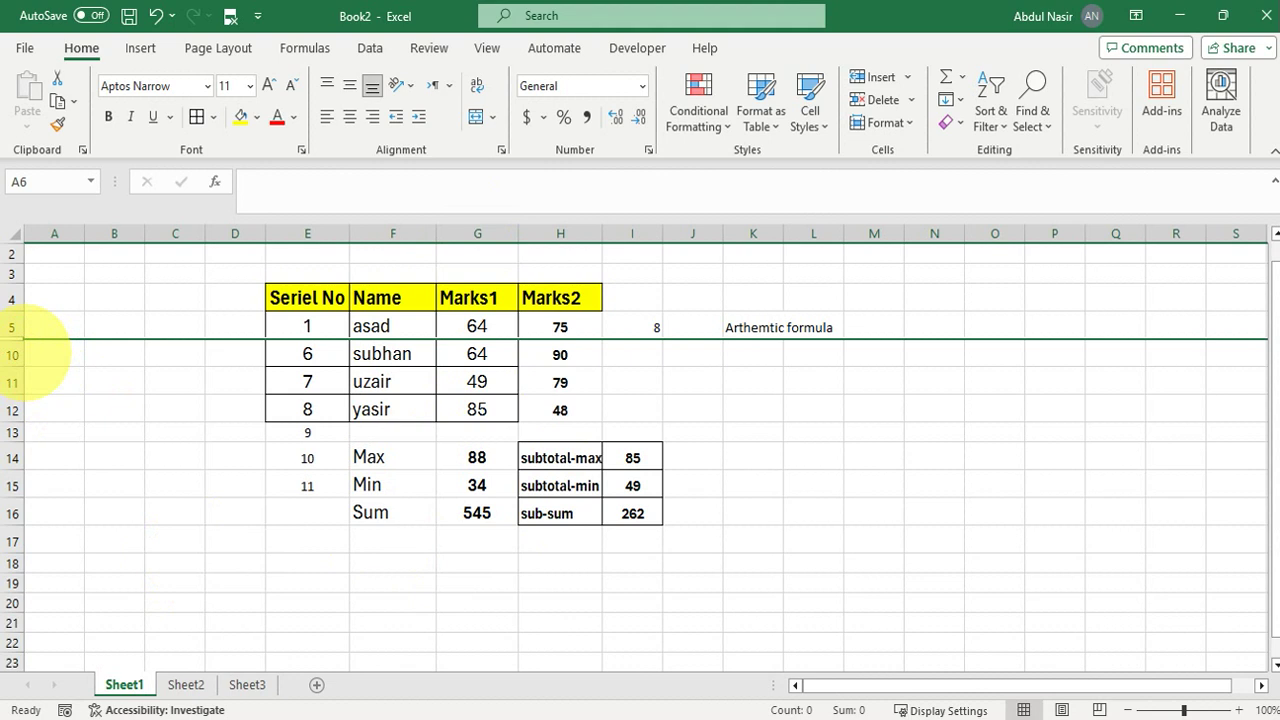
- Unhide rows 6–9 through the surrounding row headers' context menu
left_click_drag(12, 326, 20, 386)
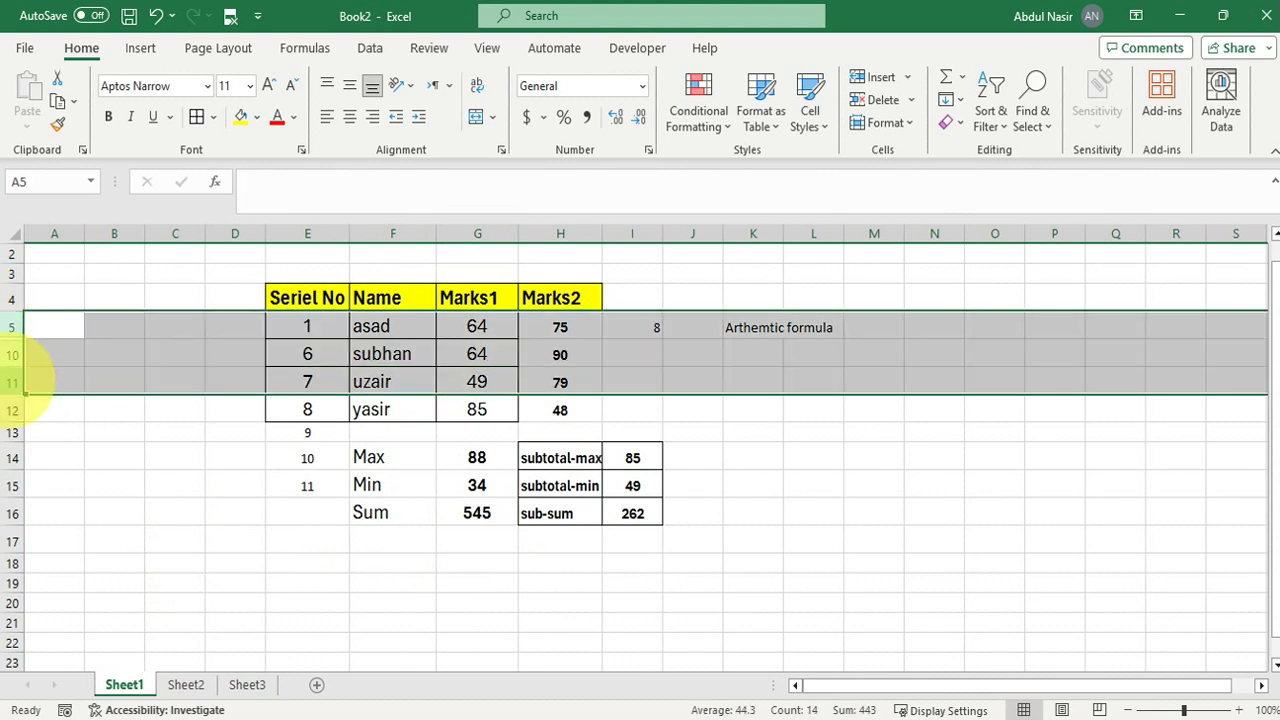
right_click(18, 338)
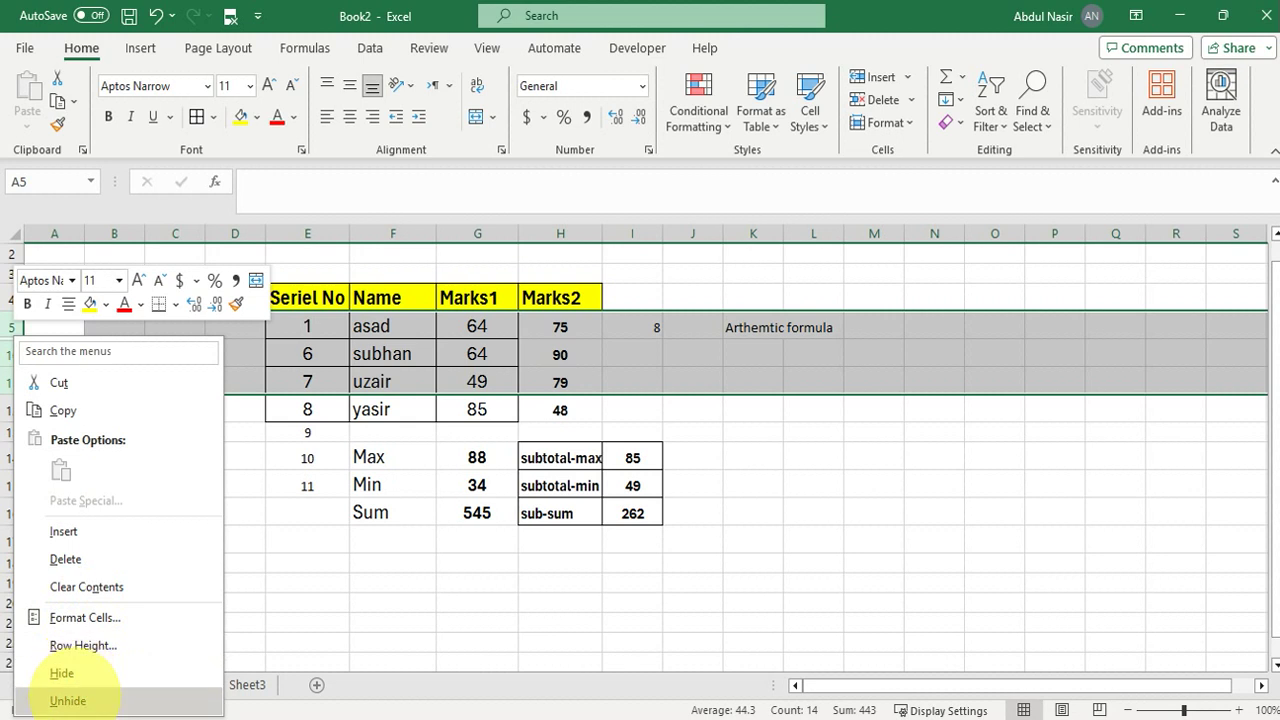
left_click(68, 700)
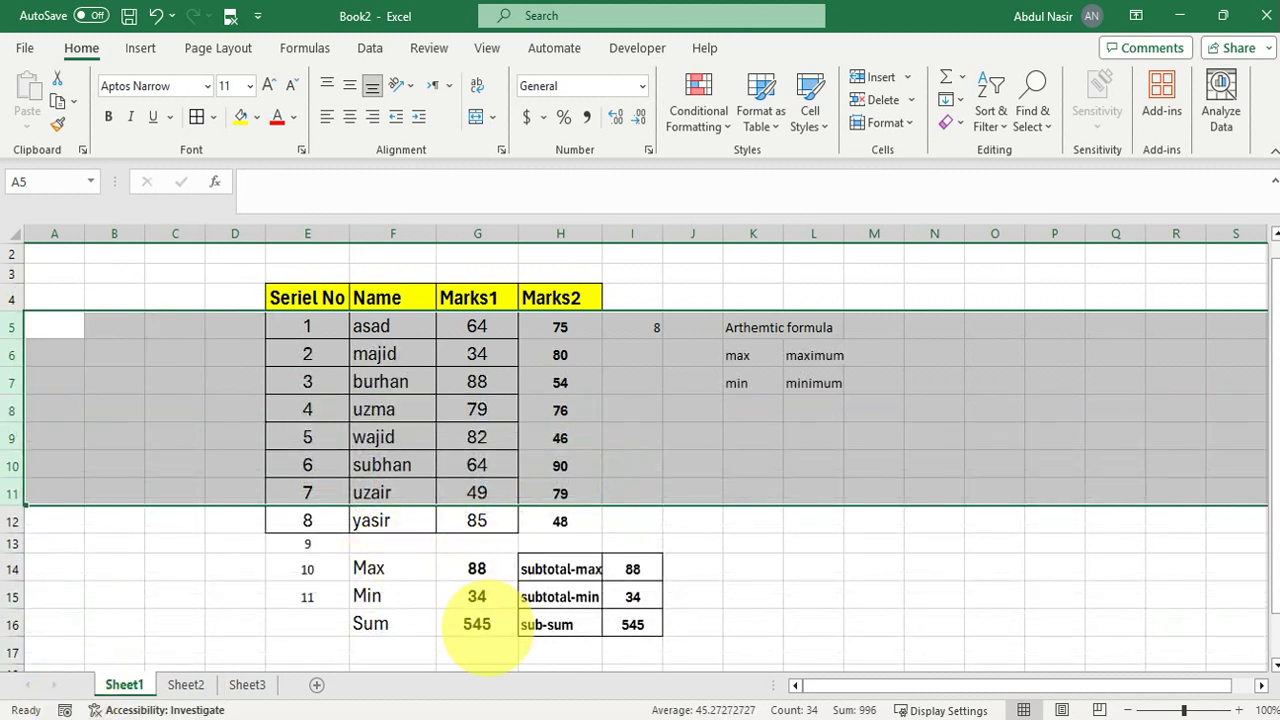